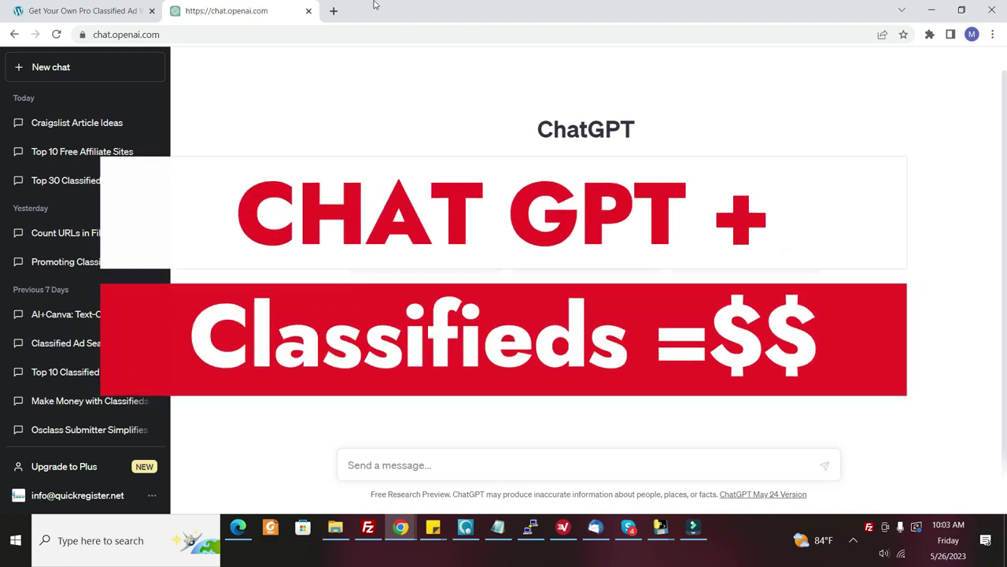
# Step: Look over the classified-ad website page, then return to the ChatGPT start page
pyautogui.click(96, 13)
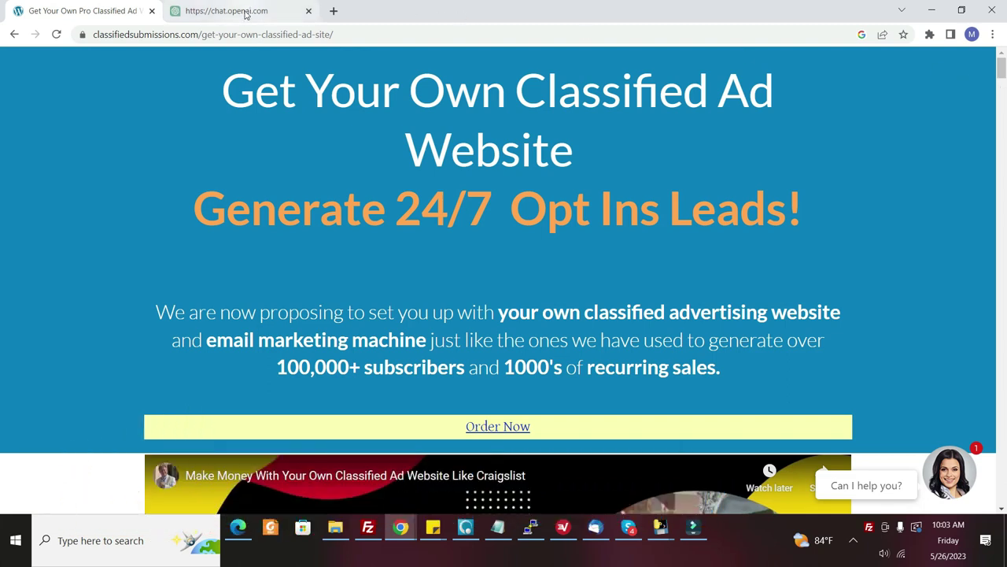
pyautogui.moveTo(246, 14)
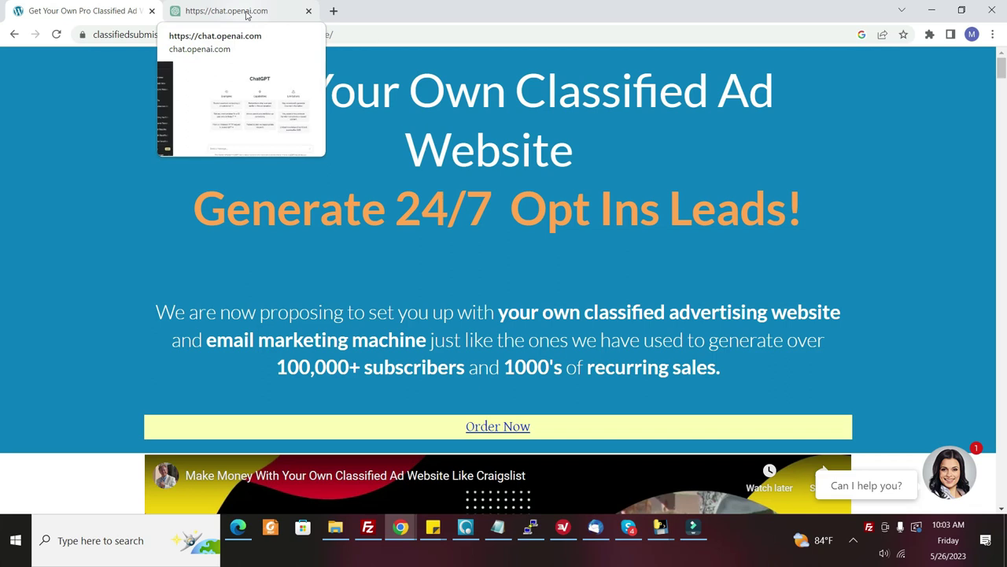
pyautogui.click(246, 14)
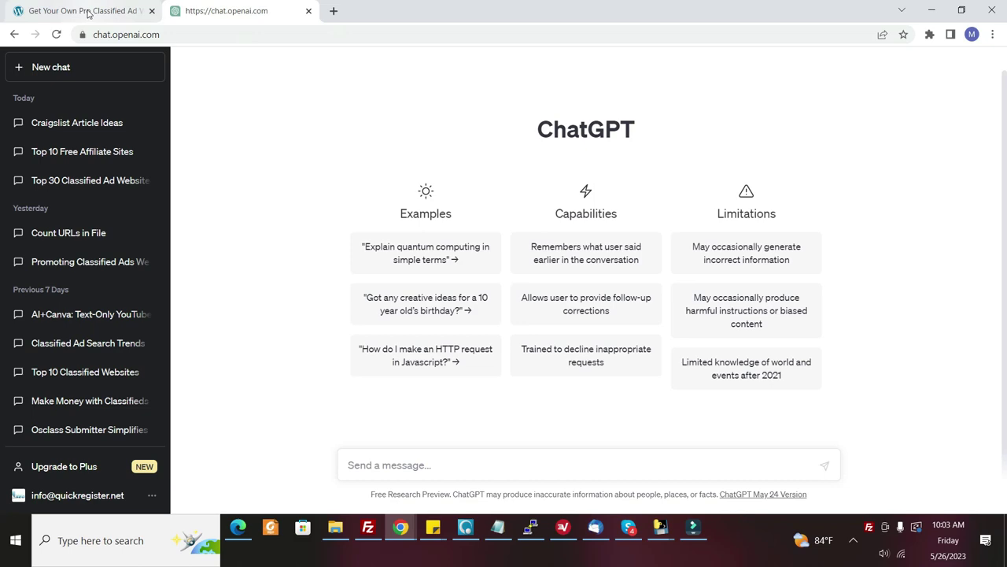
pyautogui.click(89, 11)
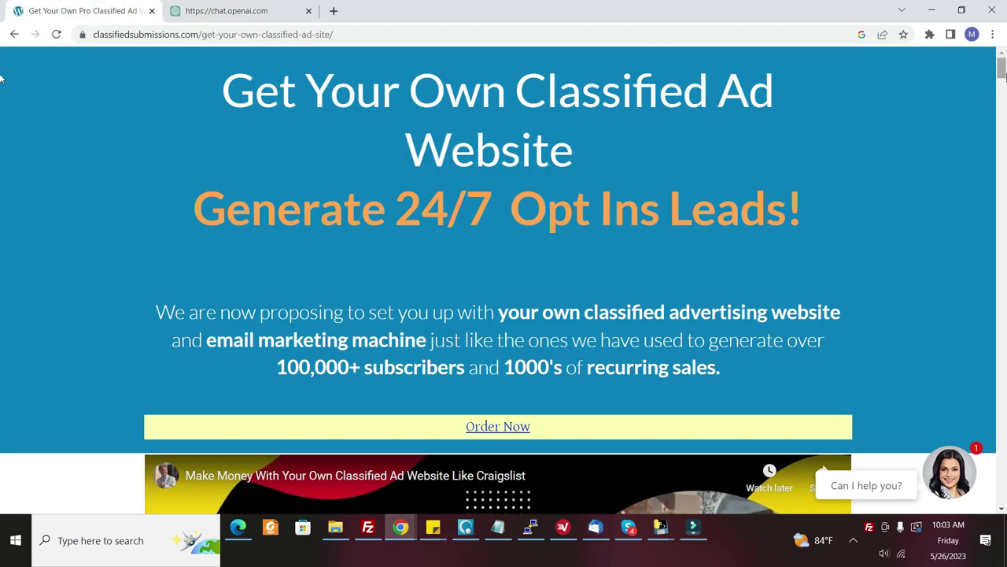
pyautogui.scroll(-5, 1, 99)
pyautogui.scroll(-4, 2, 99)
pyautogui.scroll(9, 2, 100)
pyautogui.click(245, 14)
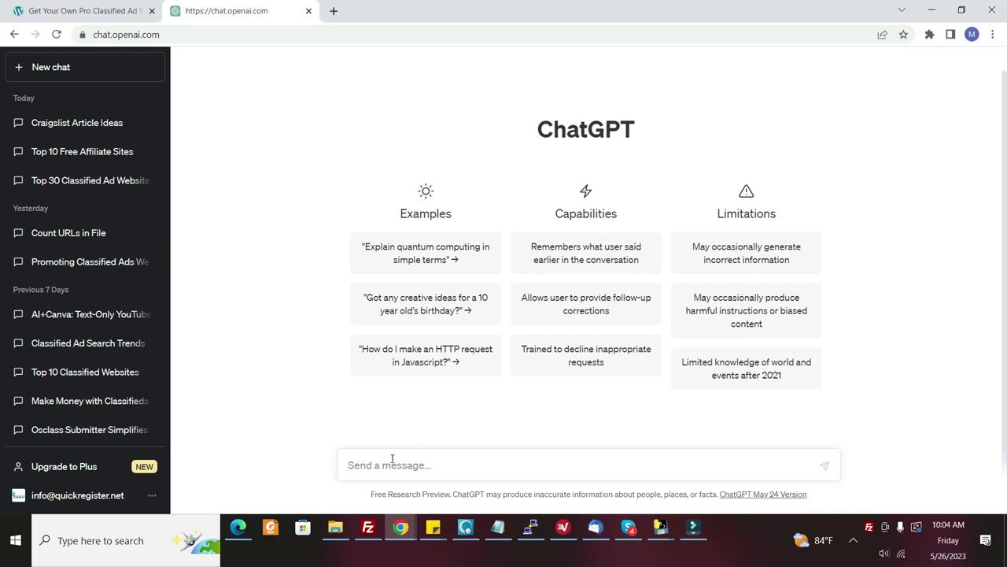
# Step: Paste the top-30 classified ad websites prompt and change 'website' to 'websites'
pyautogui.write('Create a list blog post with the top 30 classified ad website that accept business opportunity ads highlight the benefits of posting on TheFreeAdForum.com')
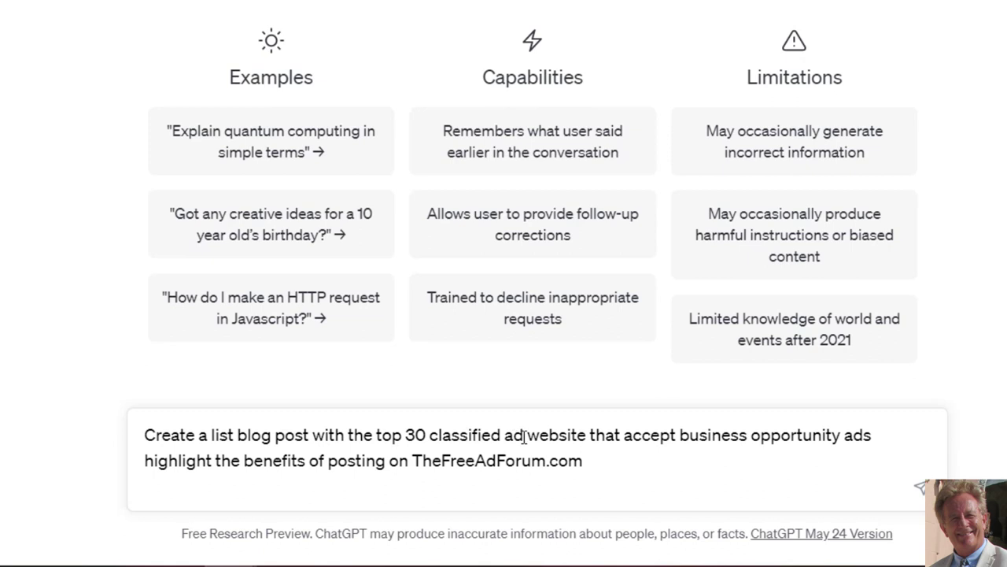
pyautogui.click(589, 436)
pyautogui.click(584, 437)
pyautogui.write('s')
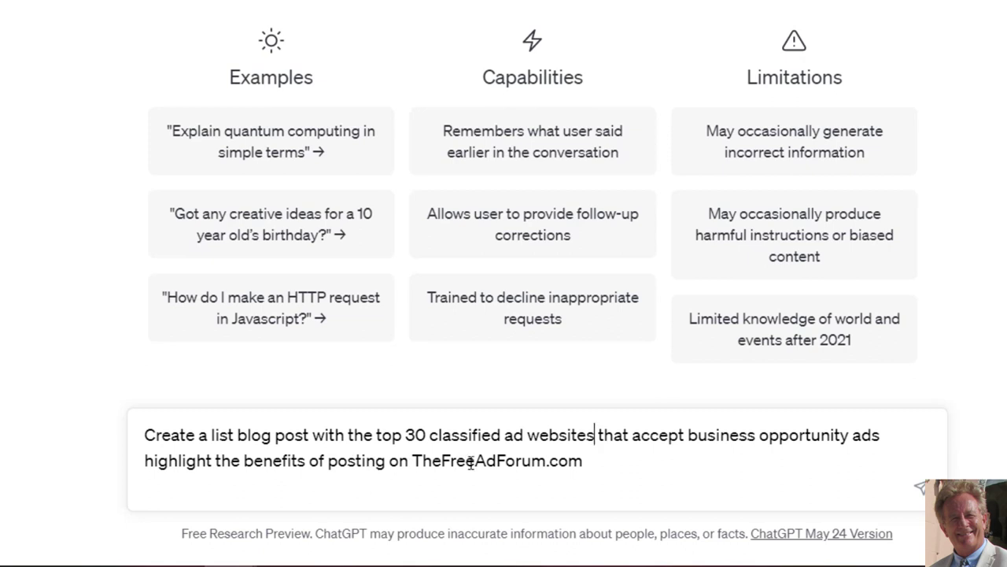
pyautogui.click(589, 463)
# Step: Send the prompt and scroll back up to the 'Ultimate List of Top 30 Classified Ad Websites' title
pyautogui.click(921, 495)
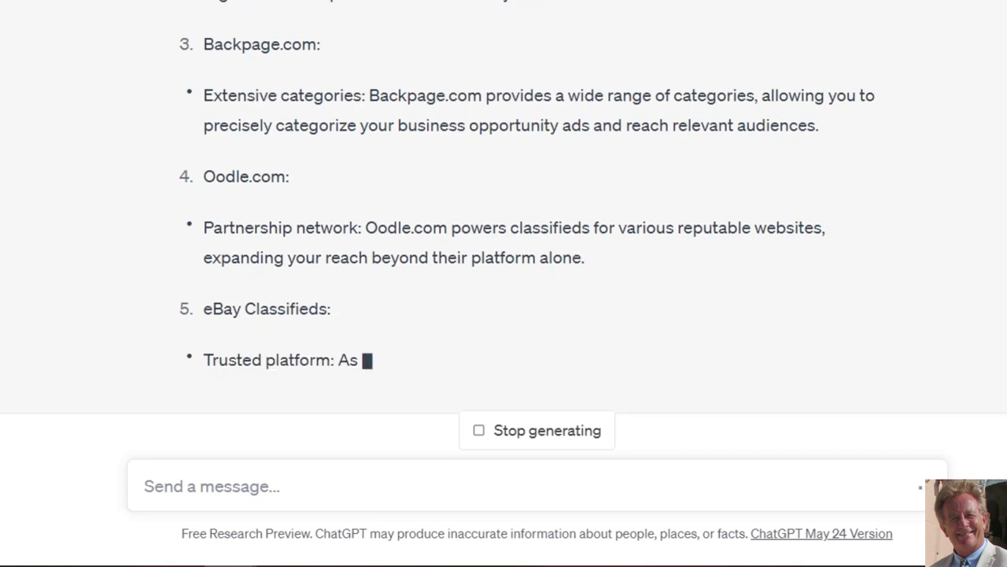
pyautogui.scroll(8, 527, 236)
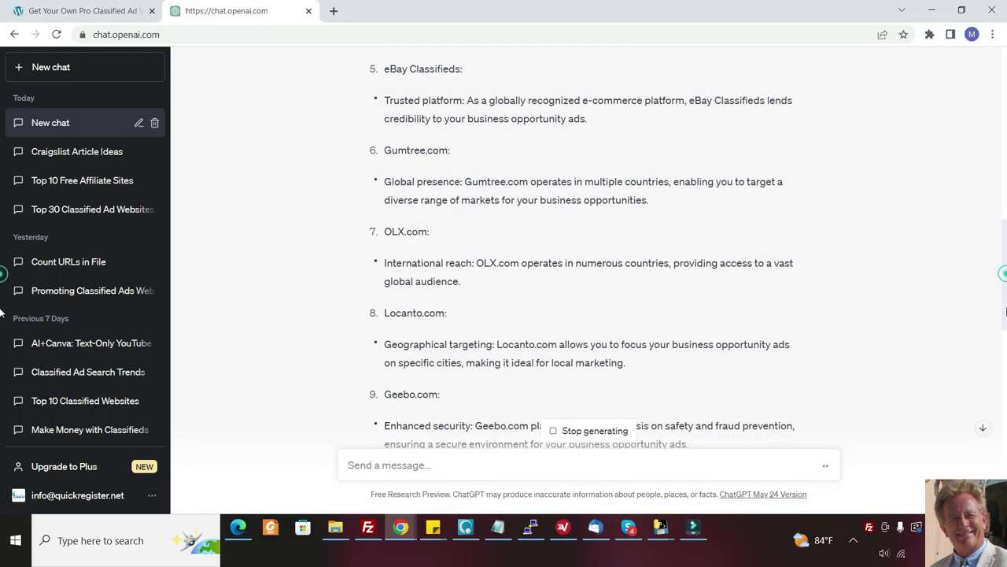
pyautogui.scroll(3, 1005, 261)
pyautogui.scroll(5, 1005, 261)
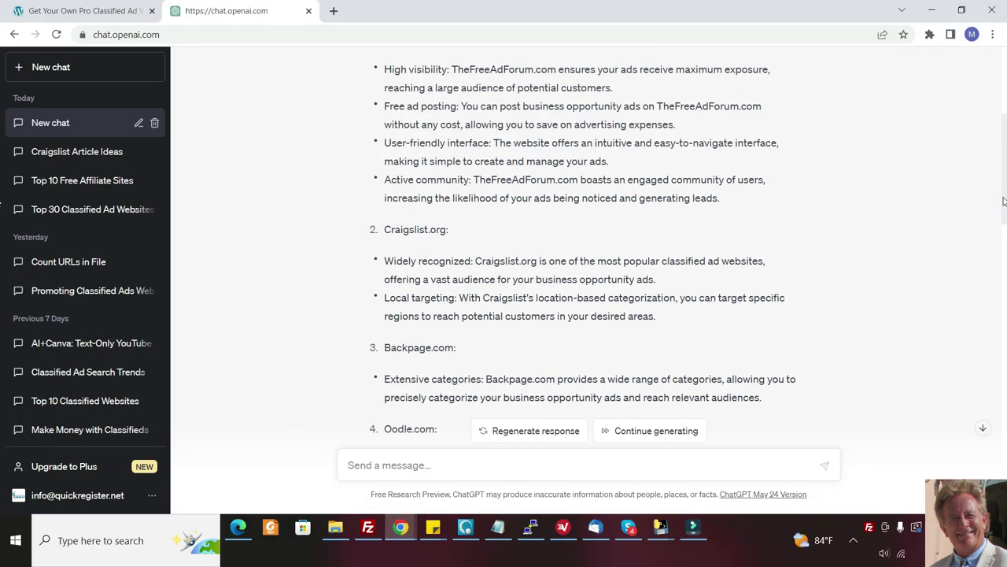
pyautogui.scroll(2, 1005, 187)
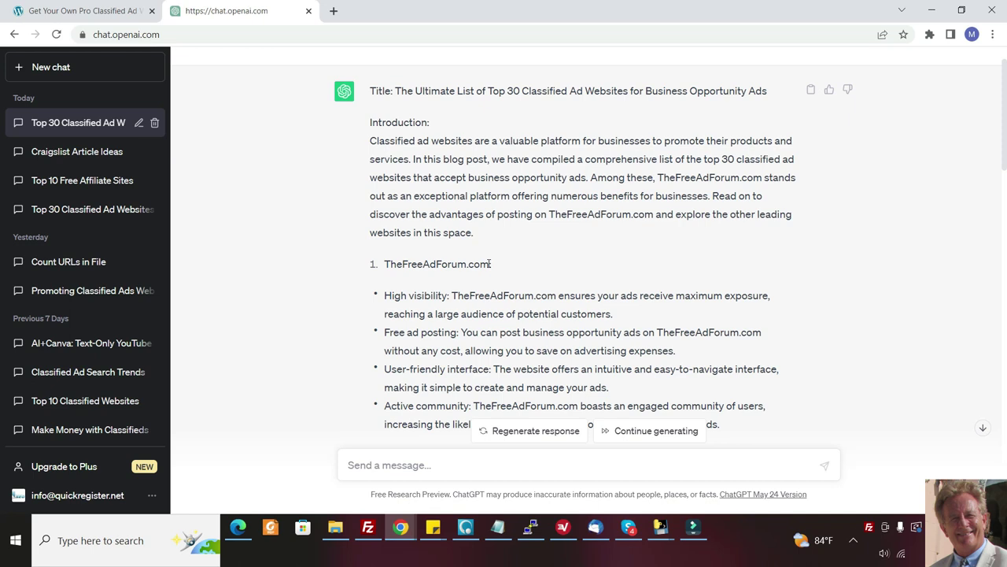
# Step: Scroll through the generated list, checking entries such as PennySaverUSA.com
pyautogui.scroll(-5, 1003, 179)
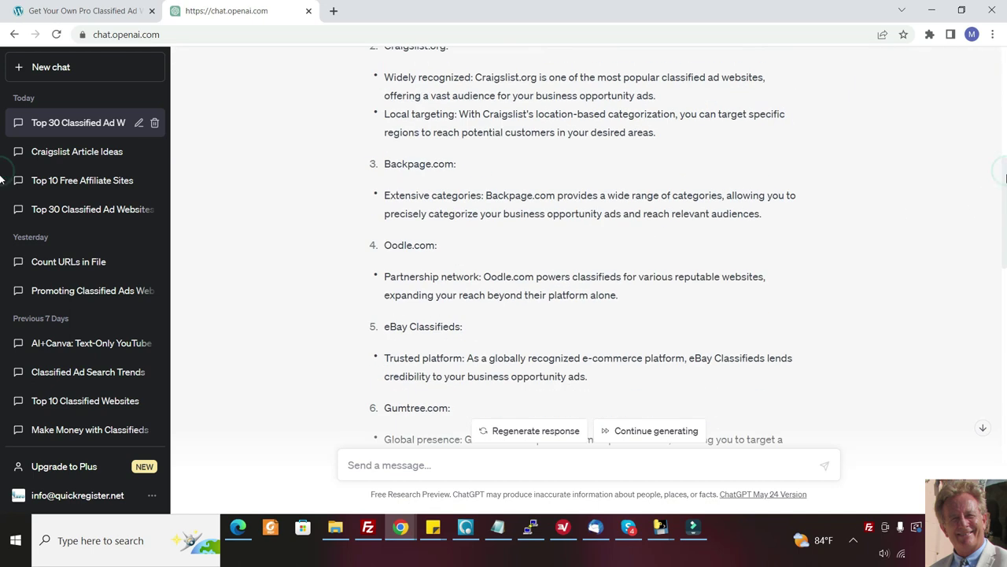
pyautogui.moveTo(1004, 178); pyautogui.dragTo(1004, 347)
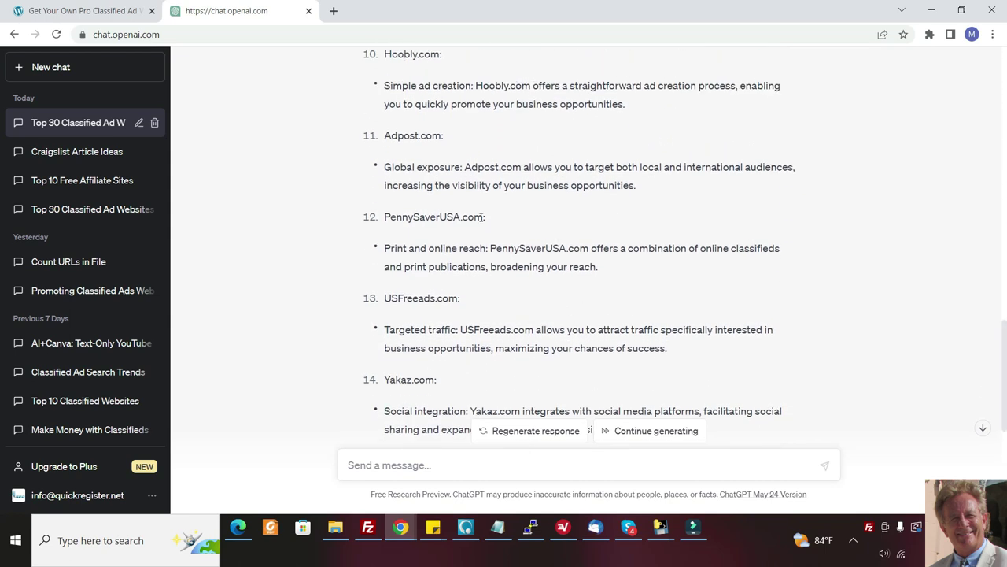
pyautogui.moveTo(483, 217); pyautogui.dragTo(386, 226)
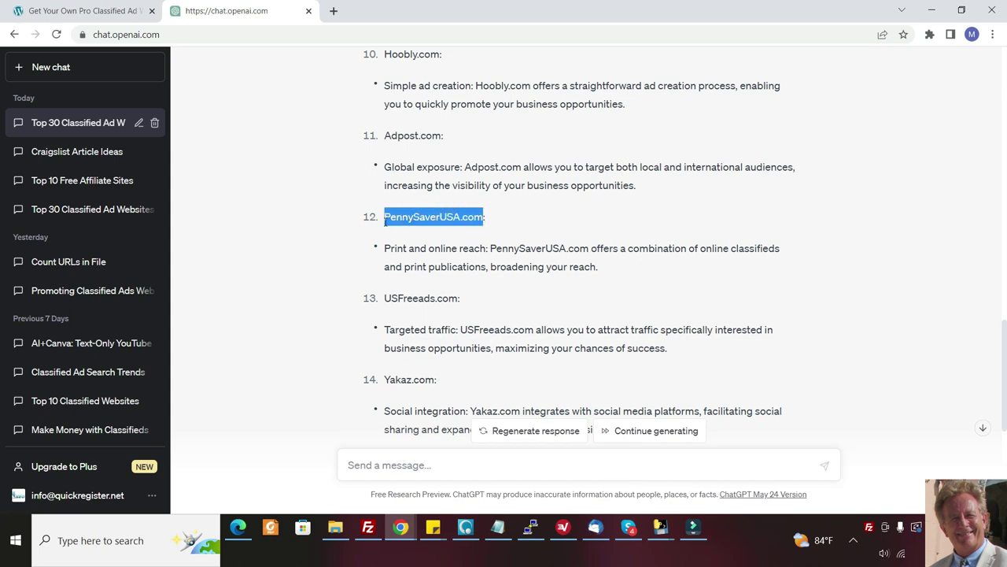
pyautogui.scroll(5, 1004, 299)
pyautogui.moveTo(1005, 266); pyautogui.dragTo(1005, 447)
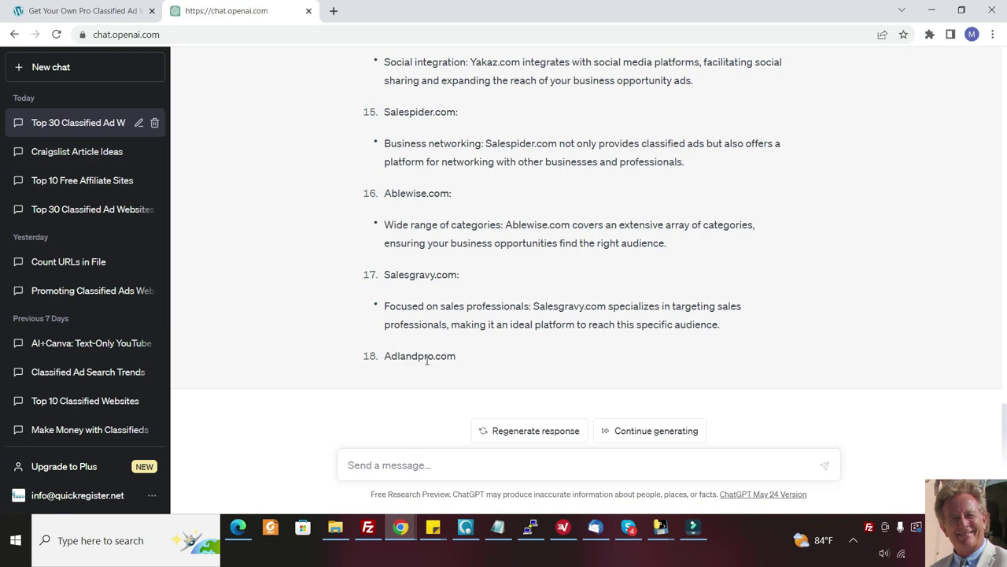
pyautogui.moveTo(1005, 397); pyautogui.dragTo(1006, 433)
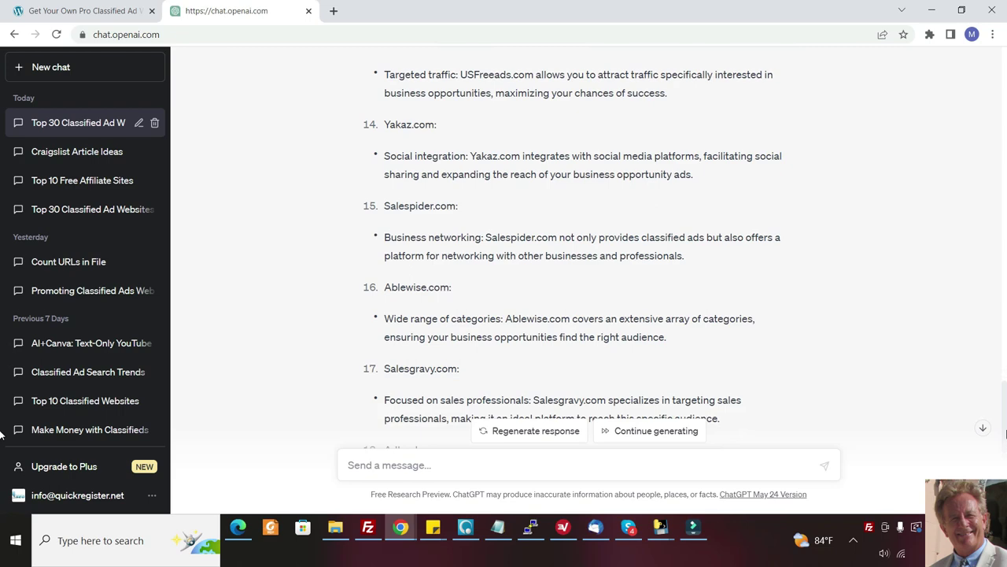
pyautogui.moveTo(1006, 433)
pyautogui.mouseDown()
pyautogui.moveTo(1006, 145)
pyautogui.moveTo(1006, 441)
pyautogui.mouseUp()
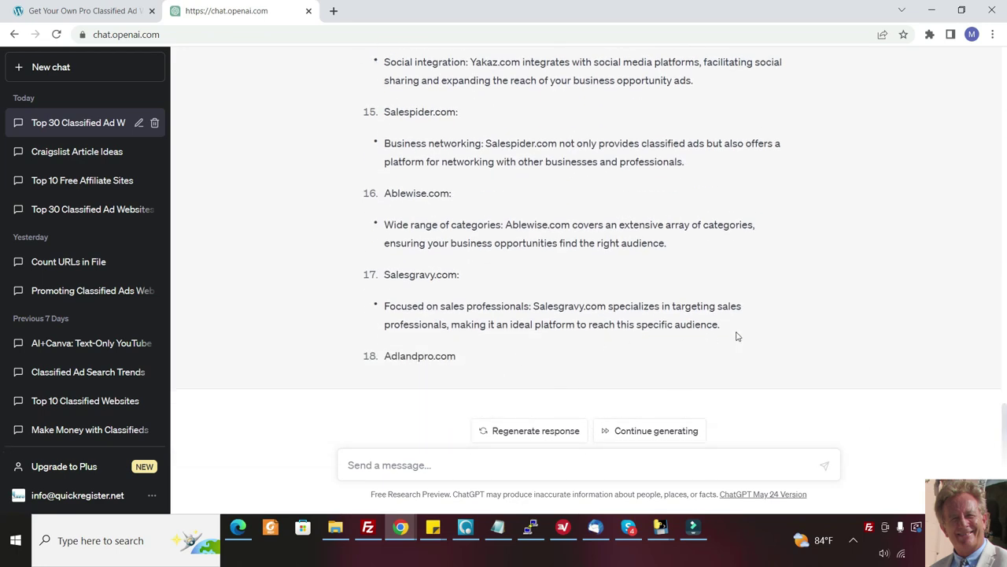
# Step: Select the response from its title through item 18, Adlandpro.com, and copy it
pyautogui.moveTo(735, 335); pyautogui.dragTo(362, 142)
pyautogui.rightClick(390, 142)
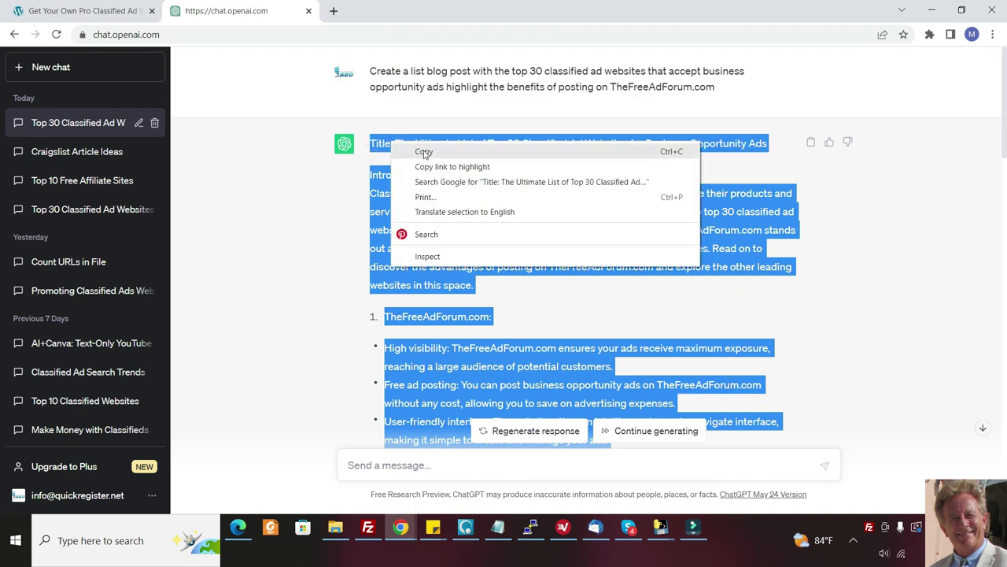
pyautogui.click(430, 153)
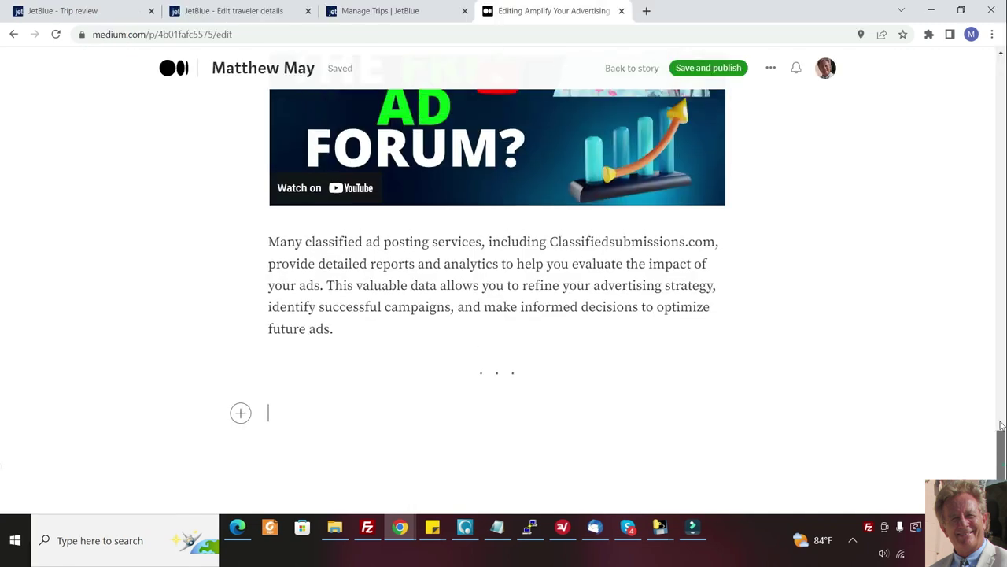
# Step: Paste the list, TheFreeAdForum.com through Salesgravy.com, below the Medium draft's existing content
pyautogui.scroll(10, 1, 236)
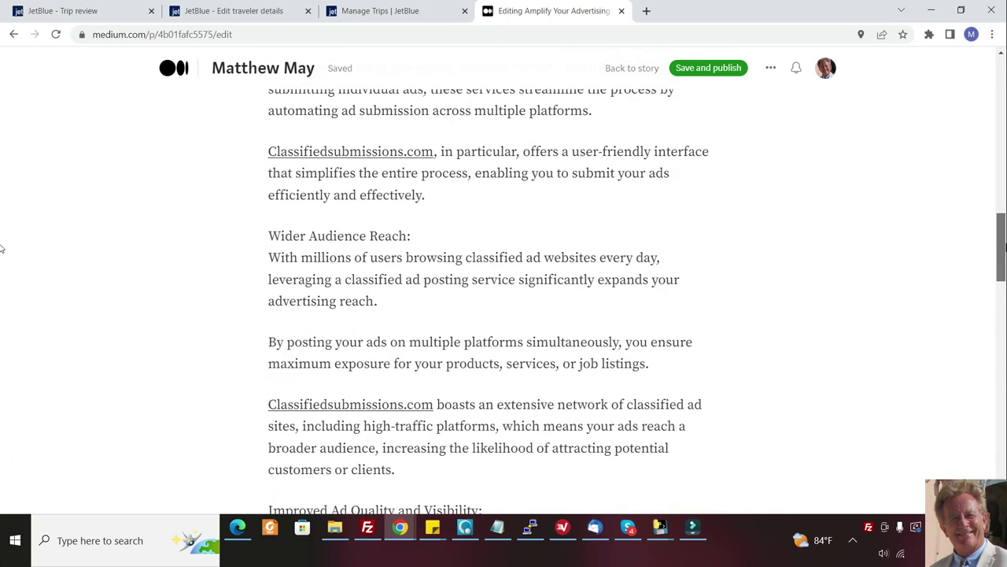
pyautogui.scroll(10, 1, 206)
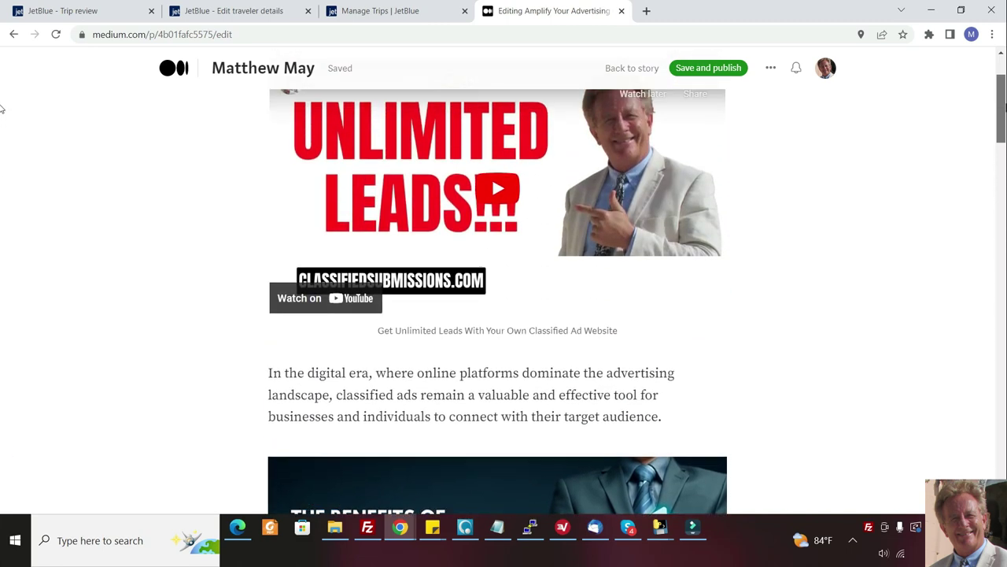
pyautogui.scroll(-6, 2, 149)
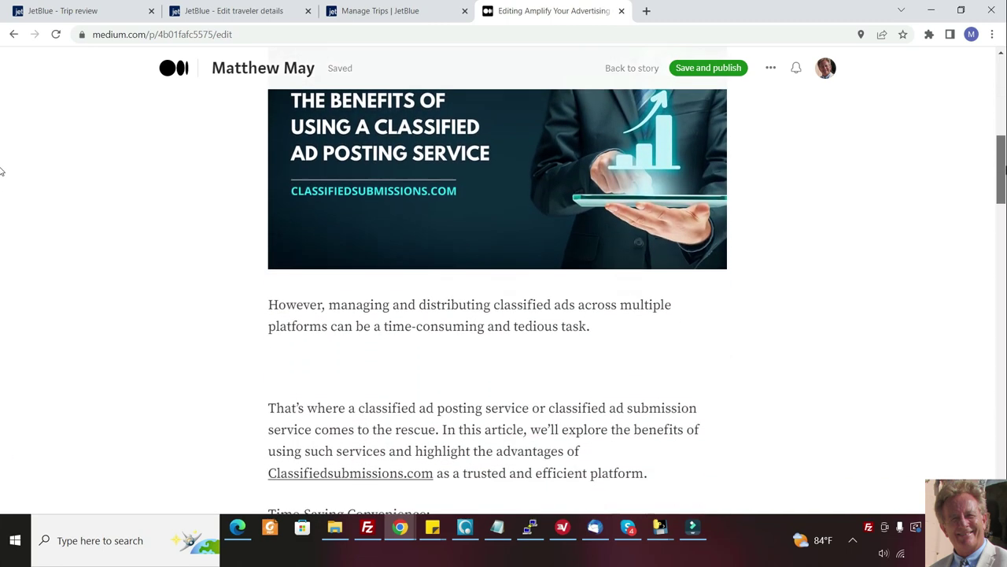
pyautogui.scroll(-15, 1, 198)
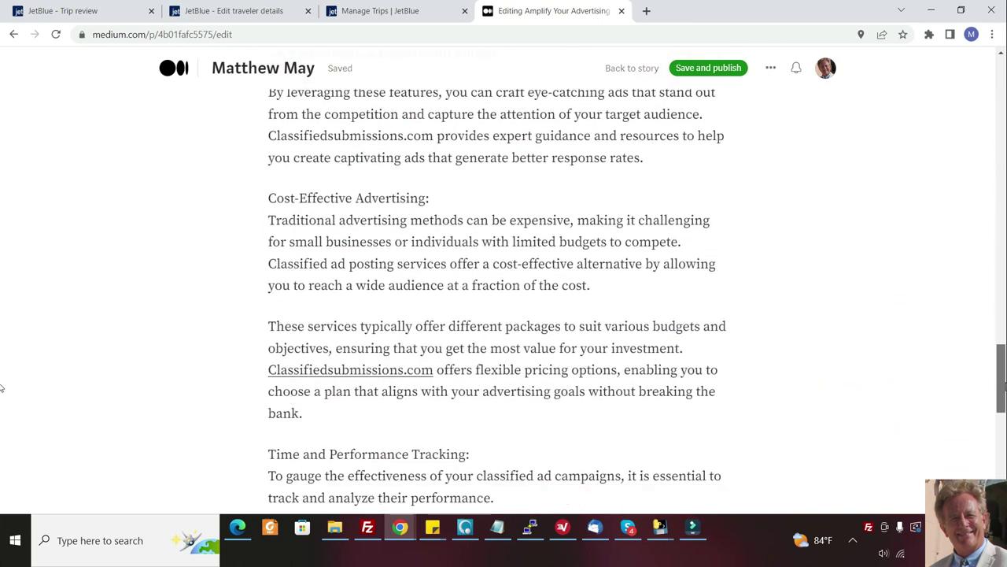
pyautogui.scroll(-8, 1, 425)
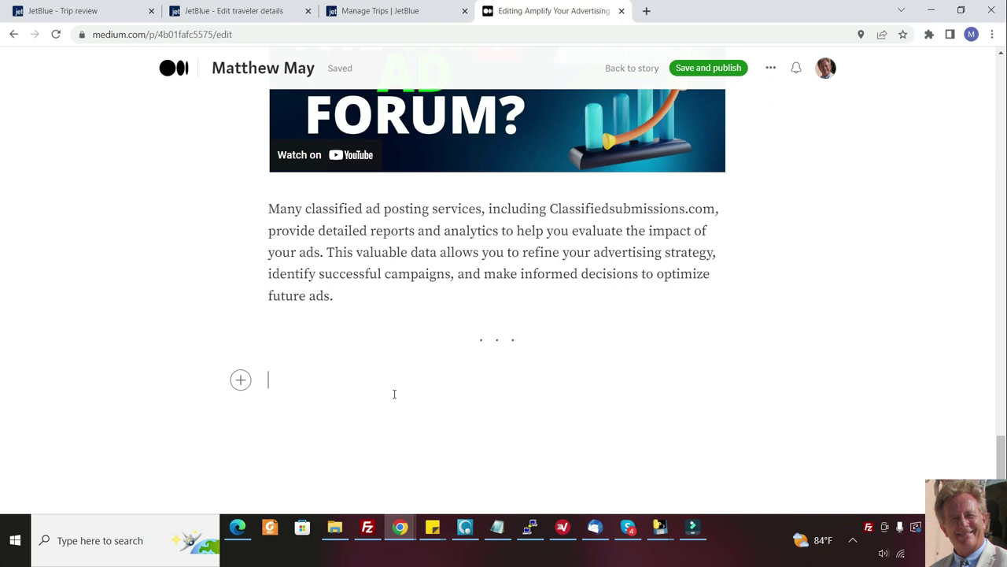
pyautogui.hotkey('ctrl', 'v')
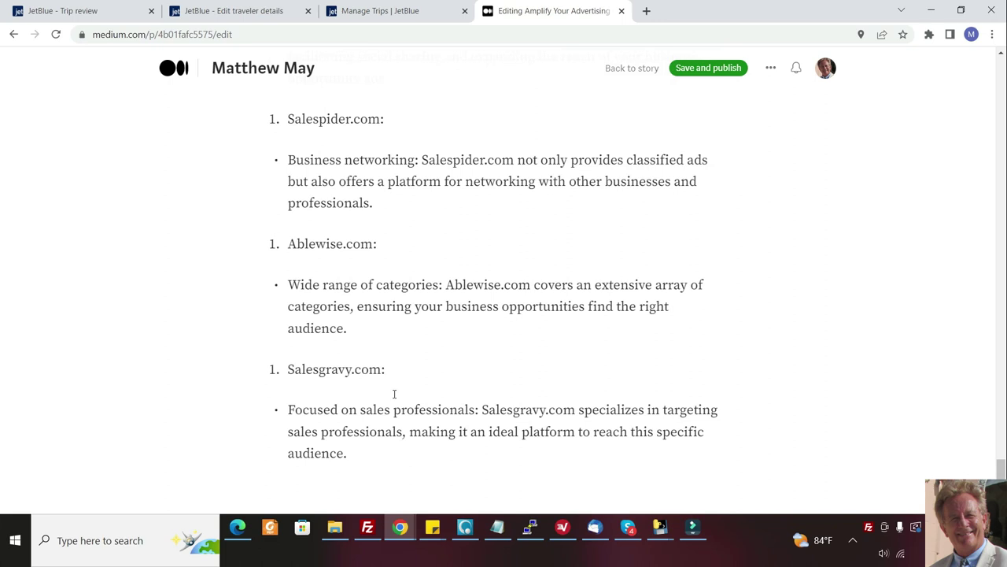
pyautogui.scroll(-1, 1, 494)
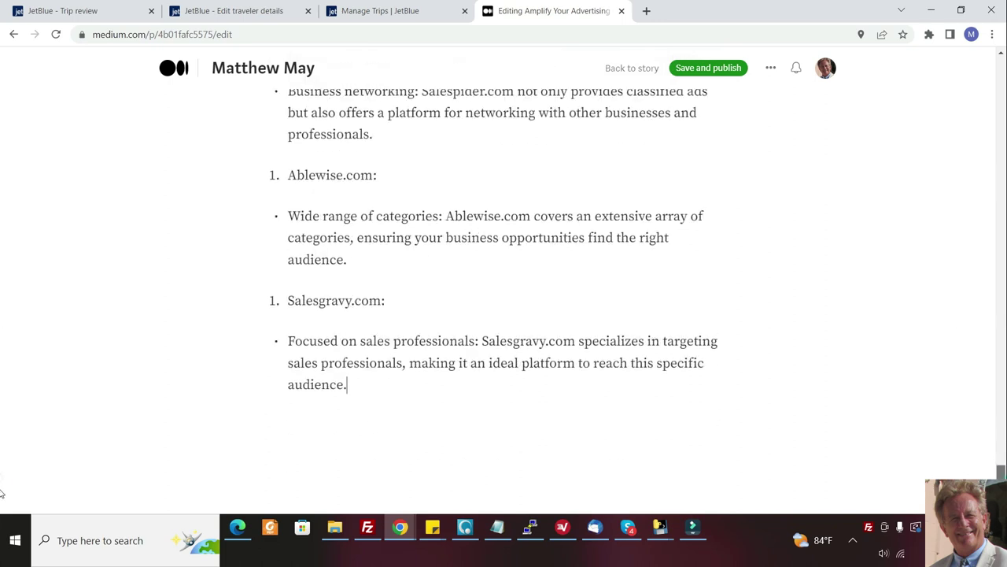
pyautogui.scroll(15, 1, 472)
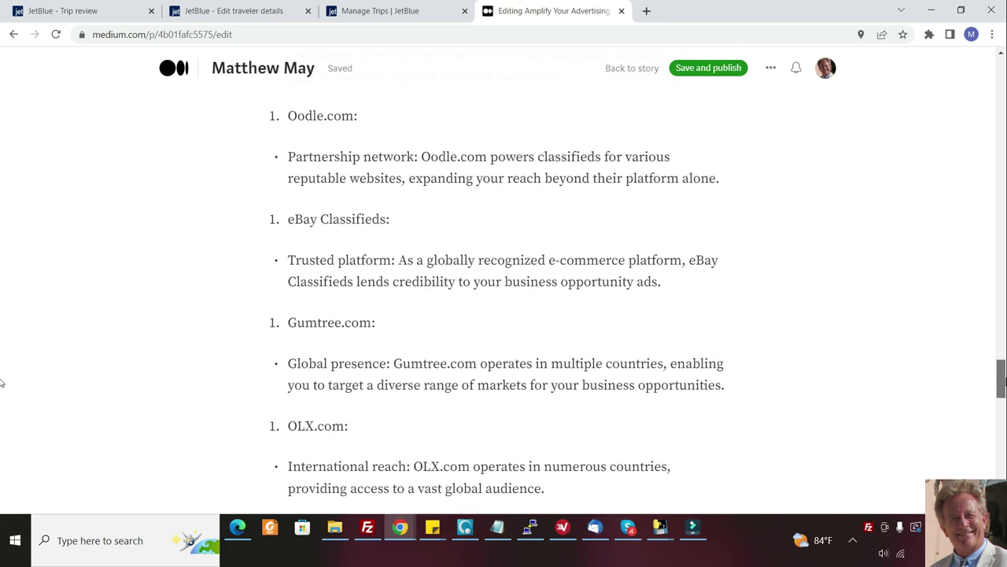
pyautogui.scroll(5, 2, 370)
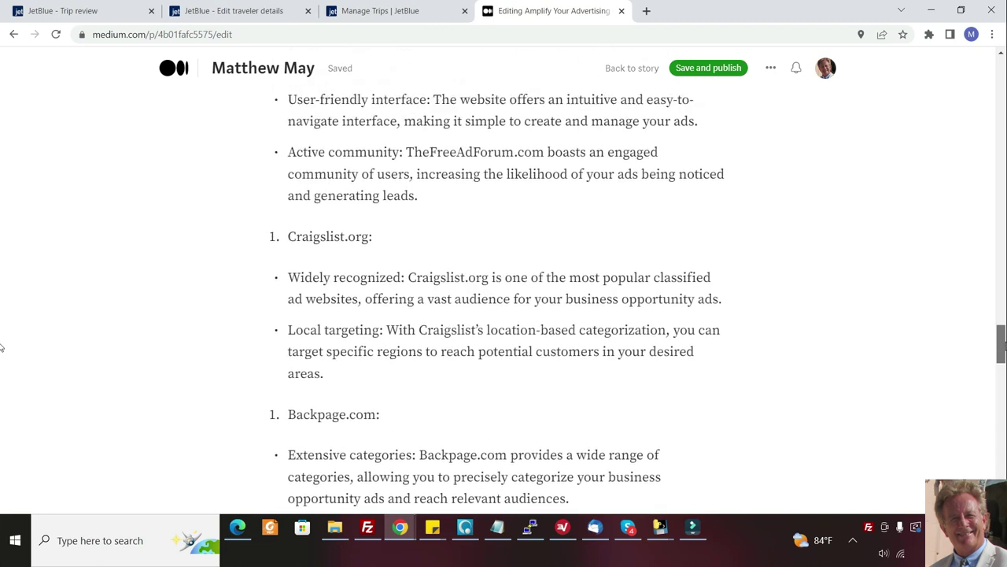
pyautogui.scroll(4, 1, 342)
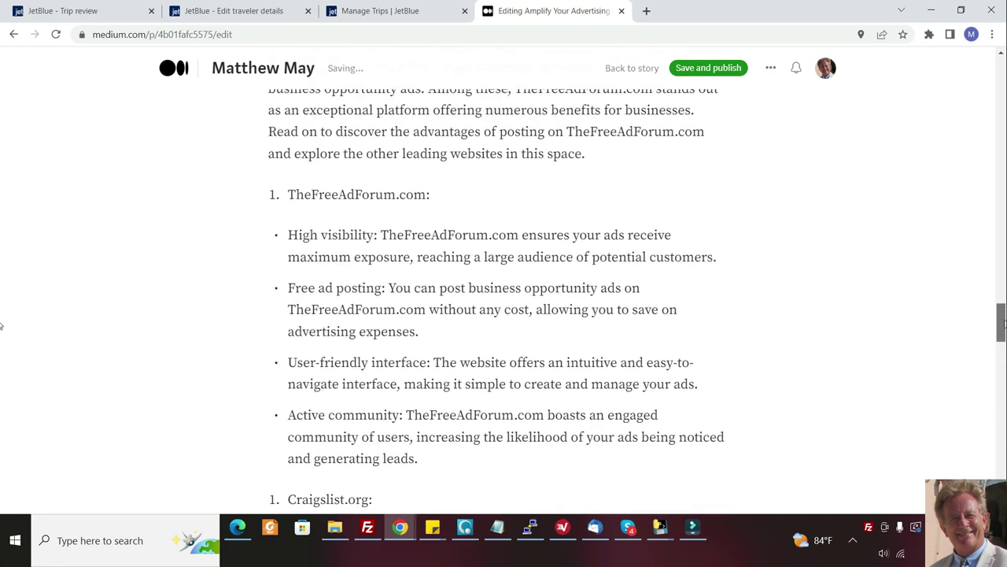
pyautogui.moveTo(430, 200); pyautogui.dragTo(288, 200)
pyautogui.click(321, 173)
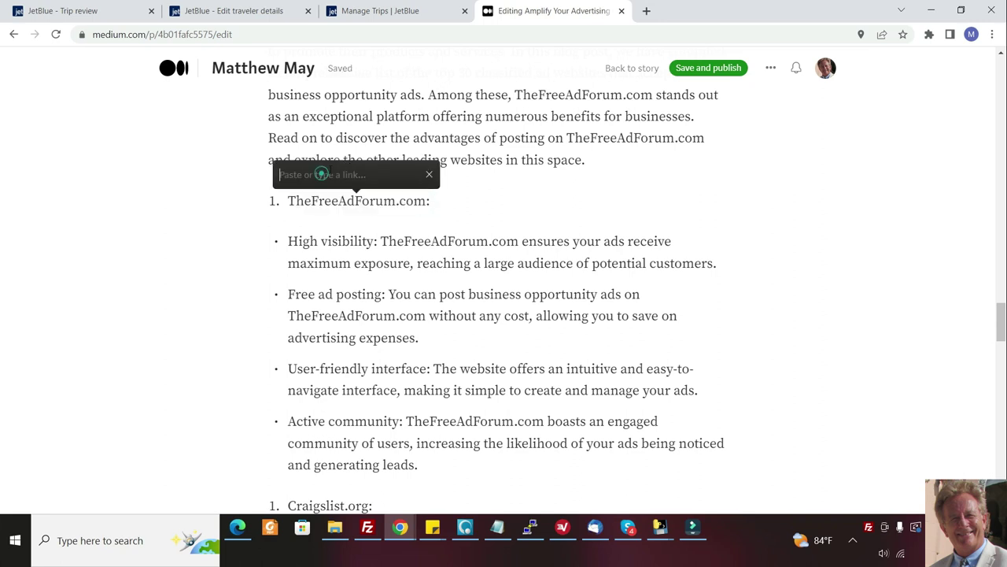
pyautogui.click(340, 175)
pyautogui.write('httpsz:')
pyautogui.press('BackSpace')
pyautogui.press('BackSpace')
pyautogui.write('://www.thefreeadforum.com')
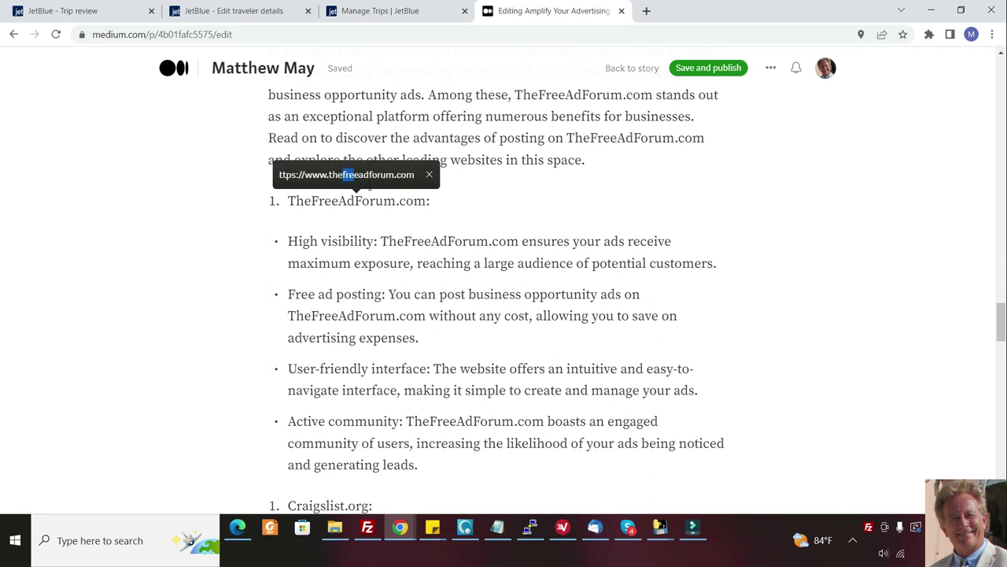
pyautogui.click(458, 199)
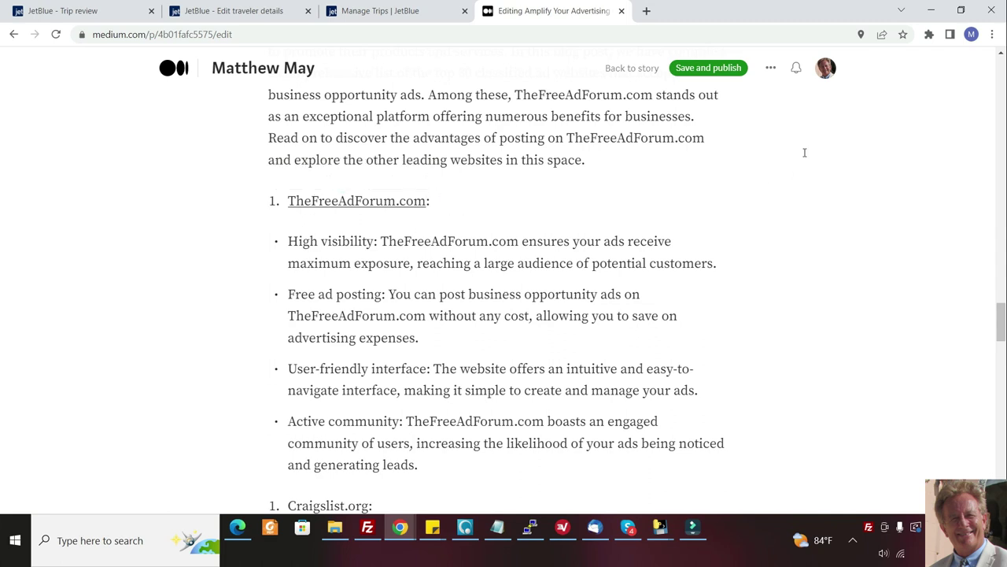
pyautogui.scroll(-5, 1, 325)
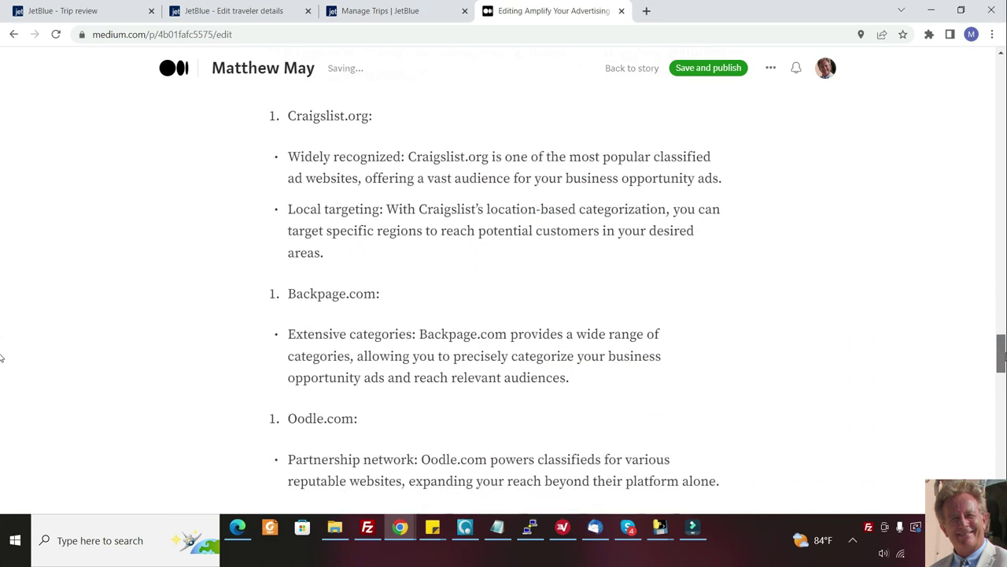
pyautogui.scroll(-3, 2, 358)
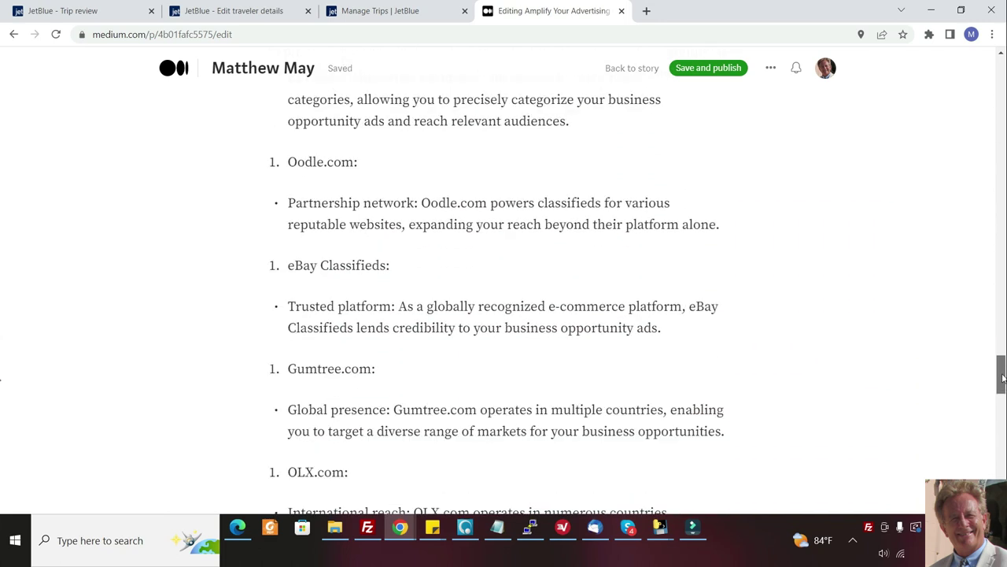
pyautogui.scroll(-5, 2, 413)
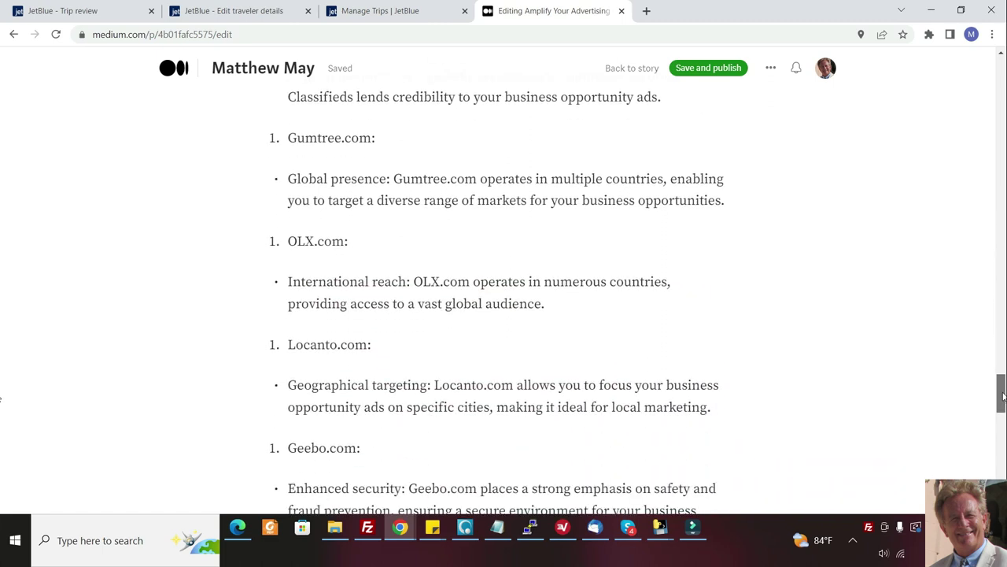
pyautogui.scroll(-7, 2, 413)
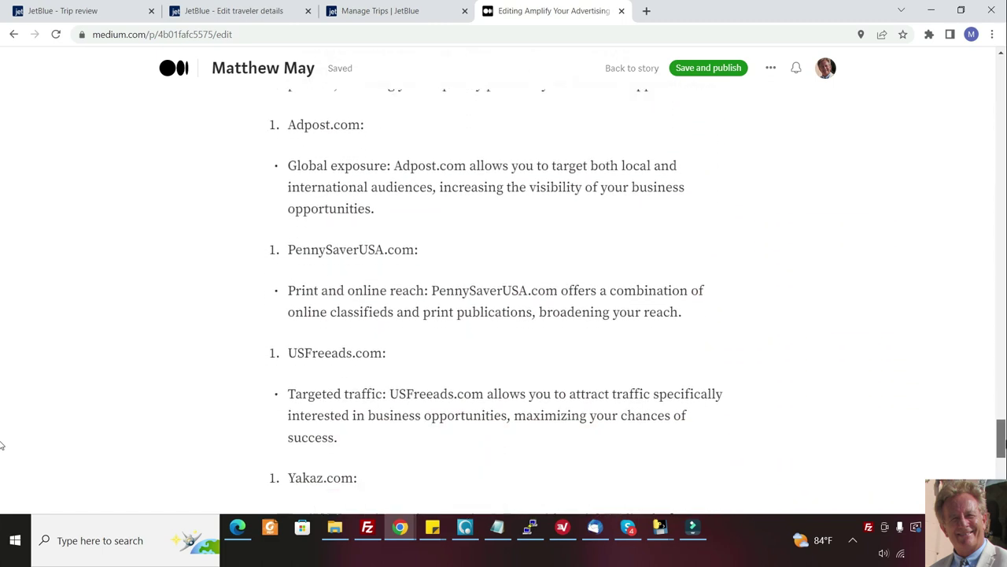
pyautogui.scroll(-5, 2, 459)
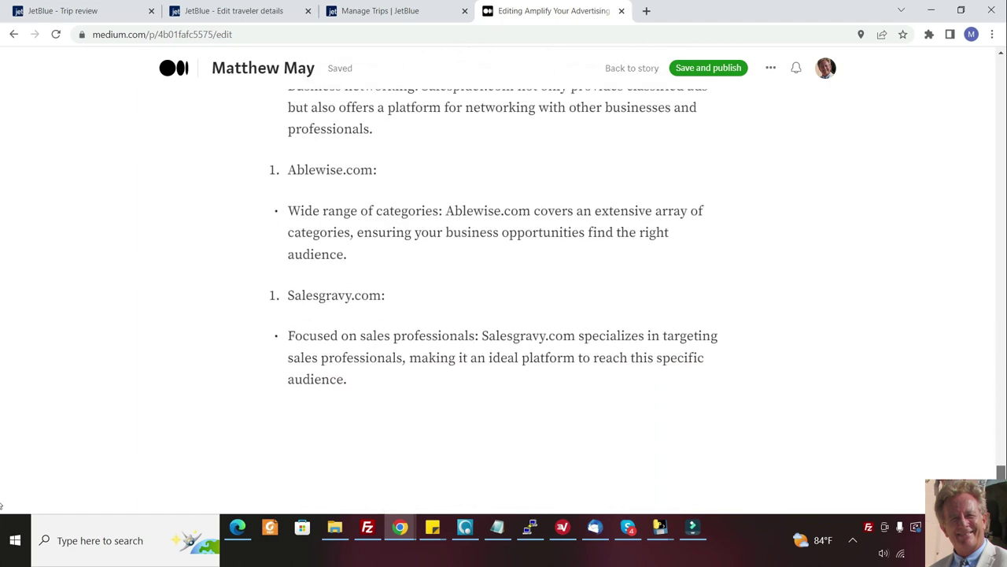
pyautogui.moveTo(1002, 457); pyautogui.dragTo(1003, 216)
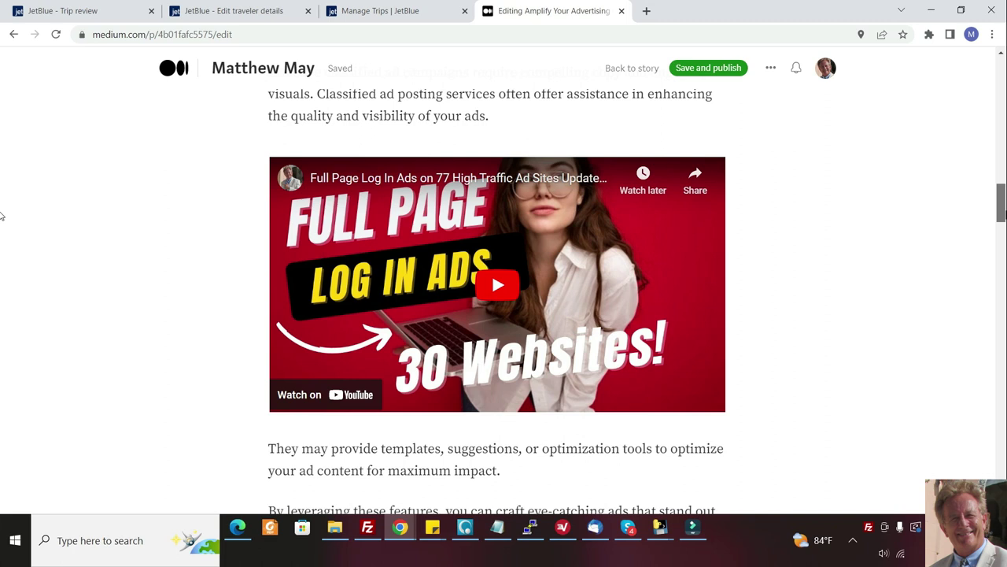
pyautogui.scroll(-8, 2, 216)
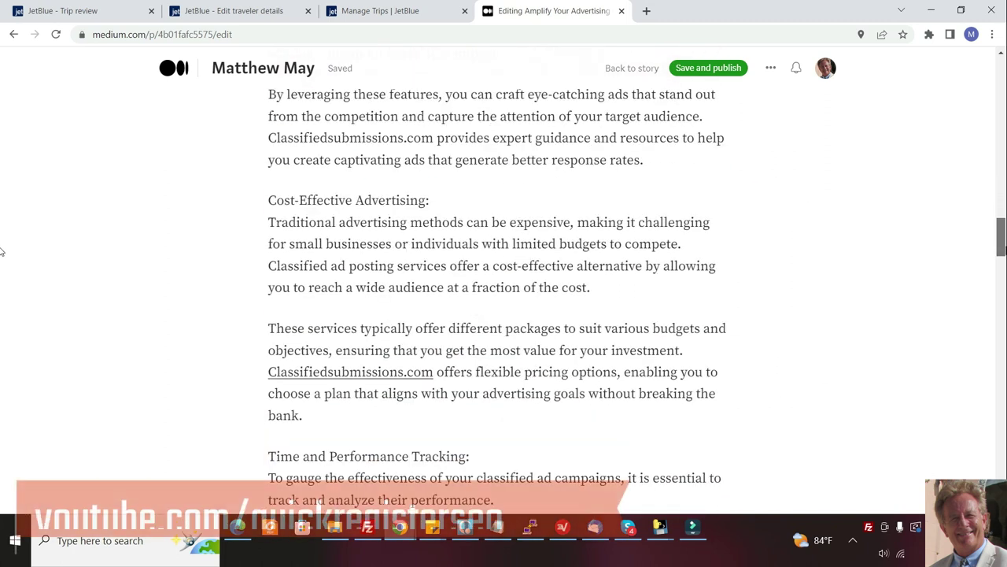
pyautogui.scroll(-2, 2, 268)
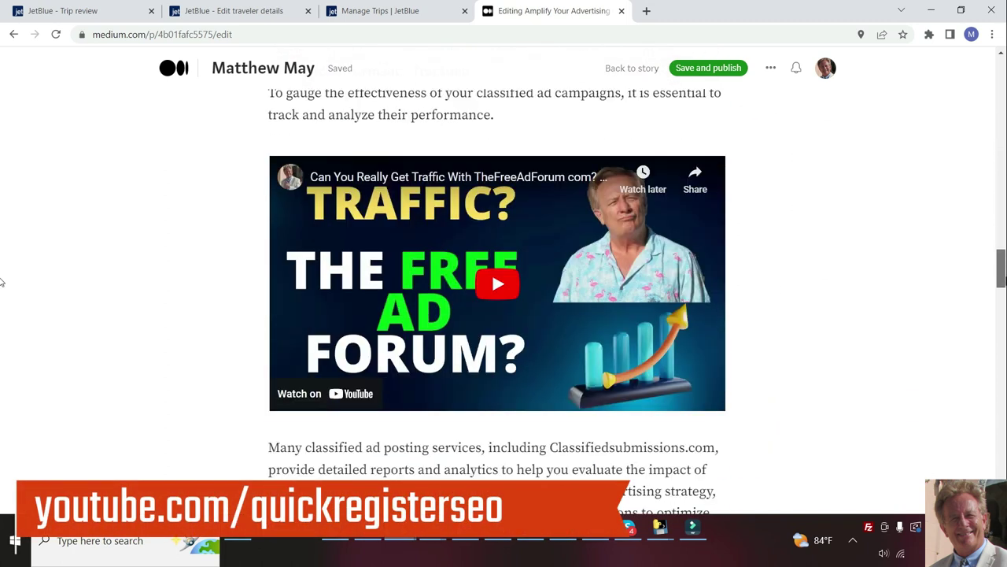
pyautogui.scroll(-4, 1, 291)
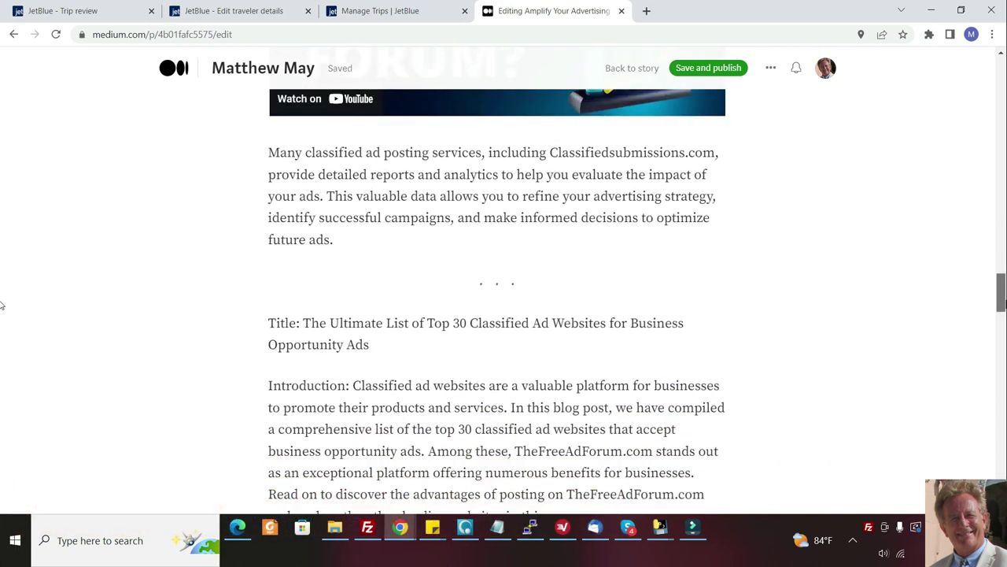
pyautogui.scroll(-4, 1, 305)
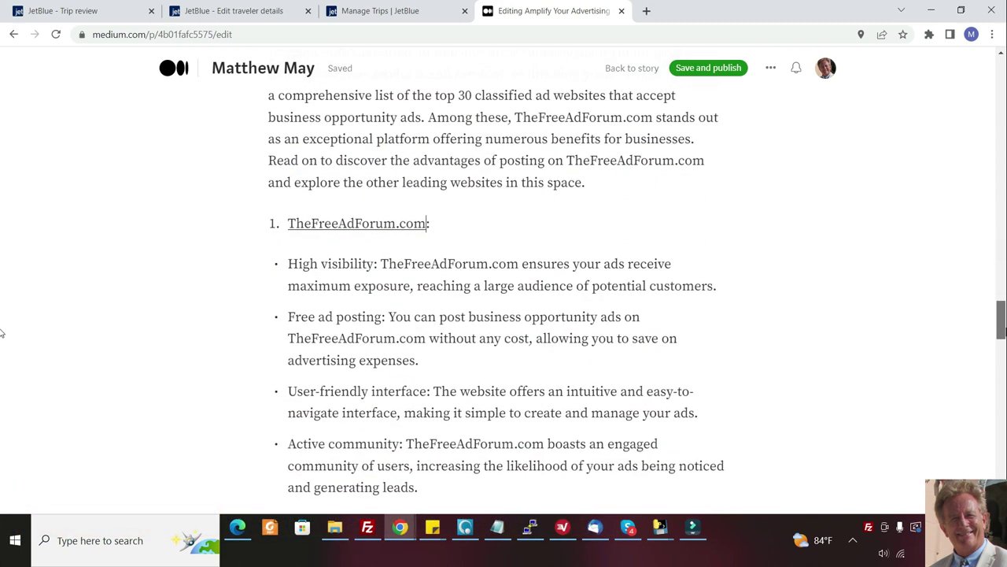
pyautogui.scroll(-8, 2, 332)
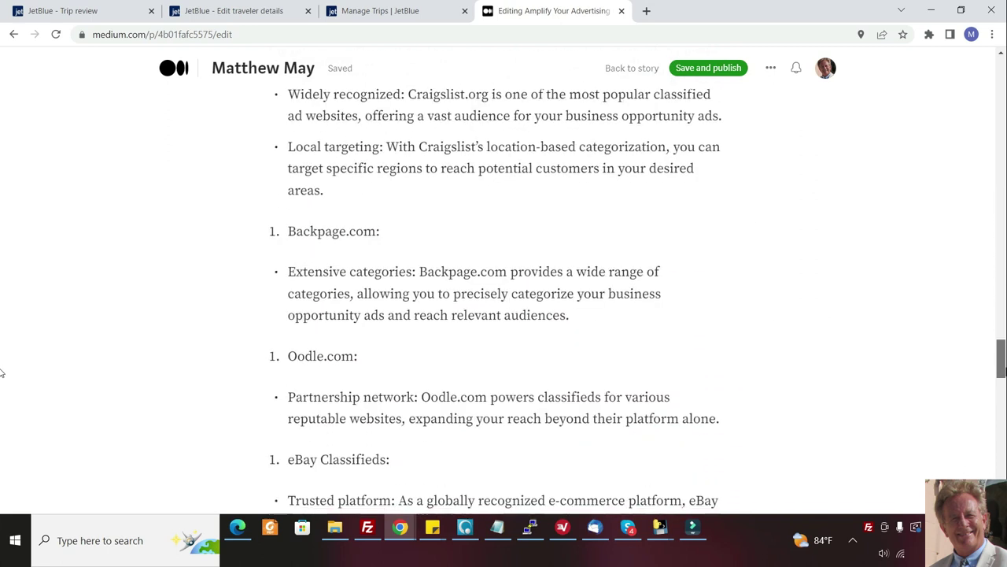
pyautogui.scroll(-1, 1, 391)
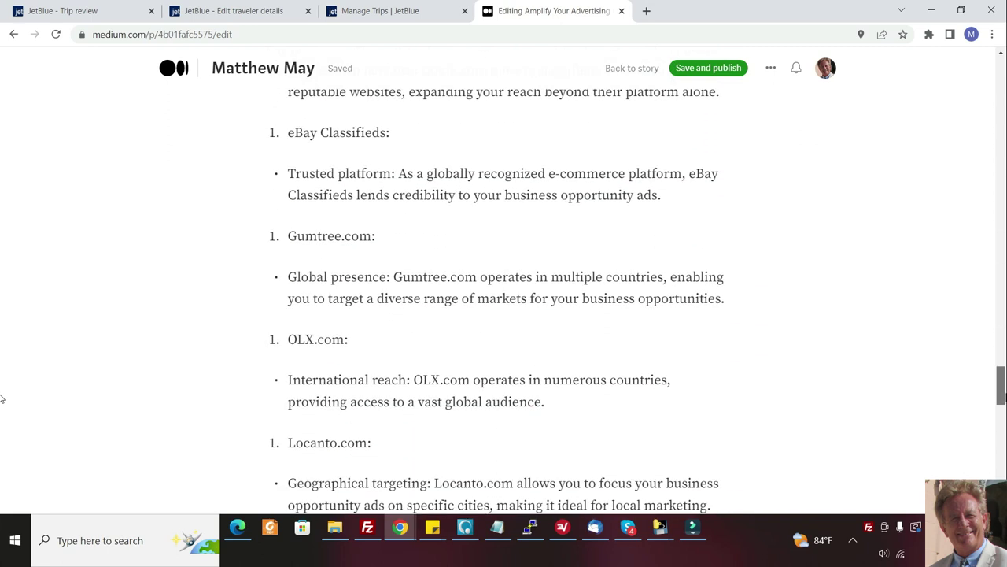
pyautogui.scroll(-5, 1, 417)
pyautogui.moveTo(1002, 432); pyautogui.dragTo(1000, 356)
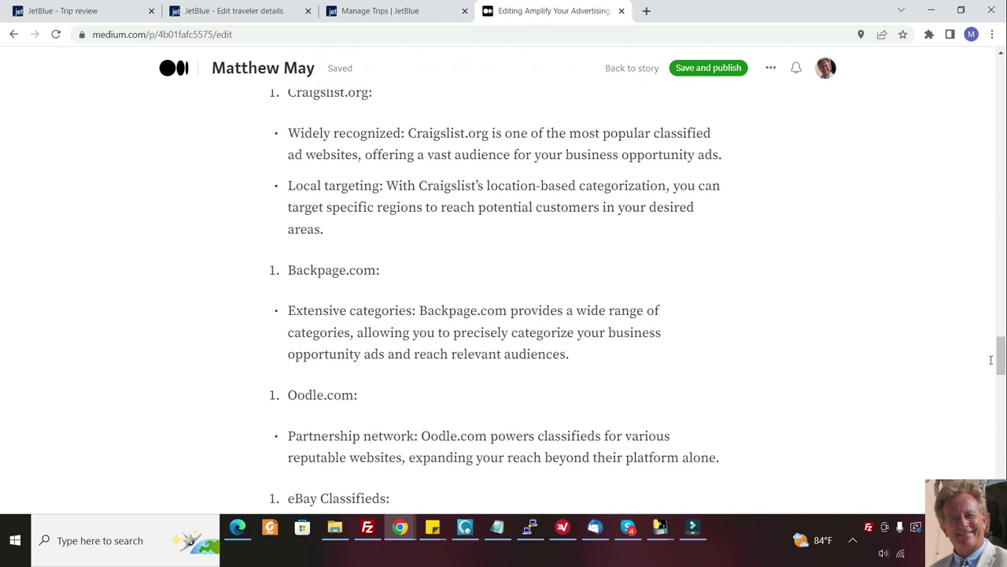
pyautogui.scroll(9, 1, 365)
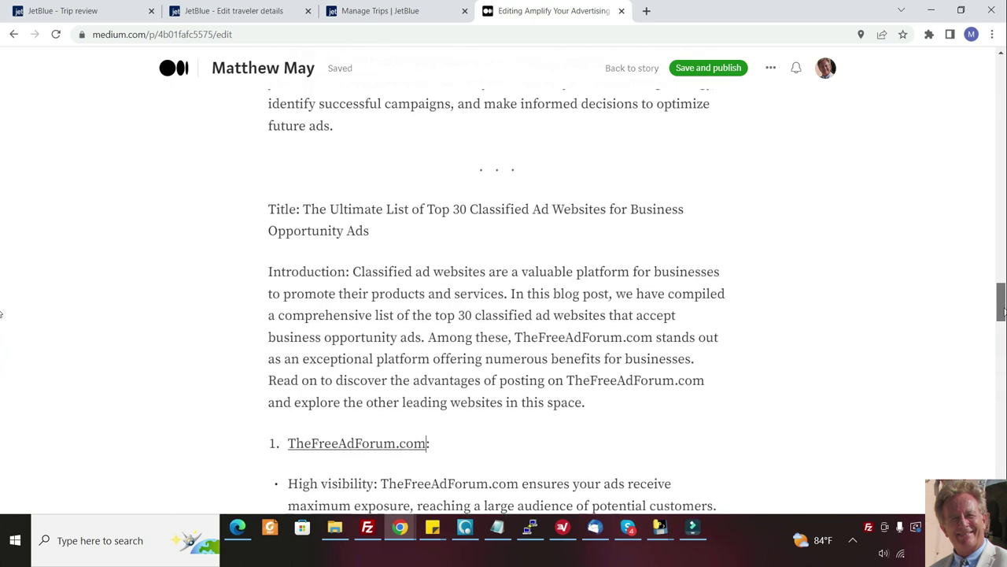
pyautogui.scroll(1, 1, 311)
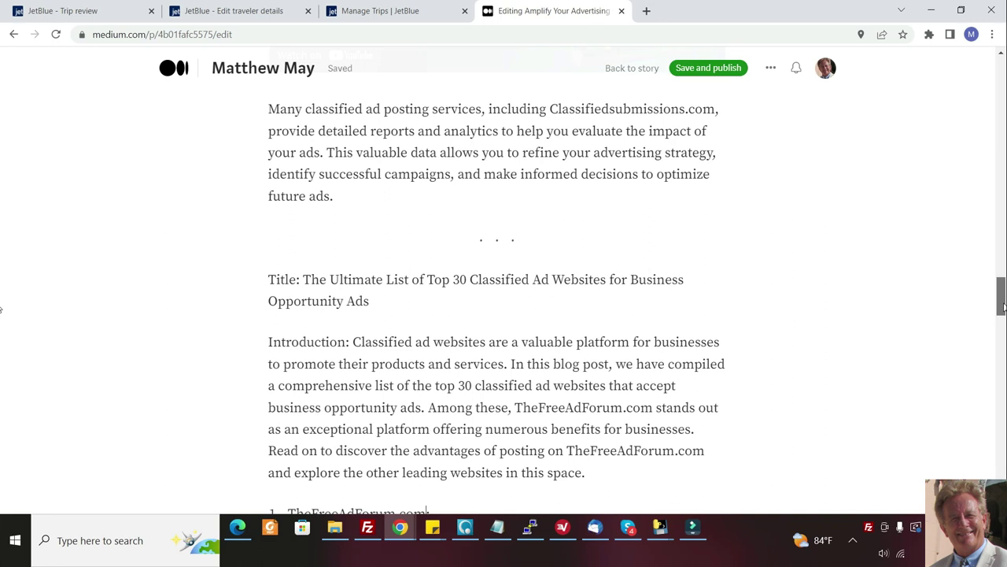
pyautogui.scroll(-3, 1, 309)
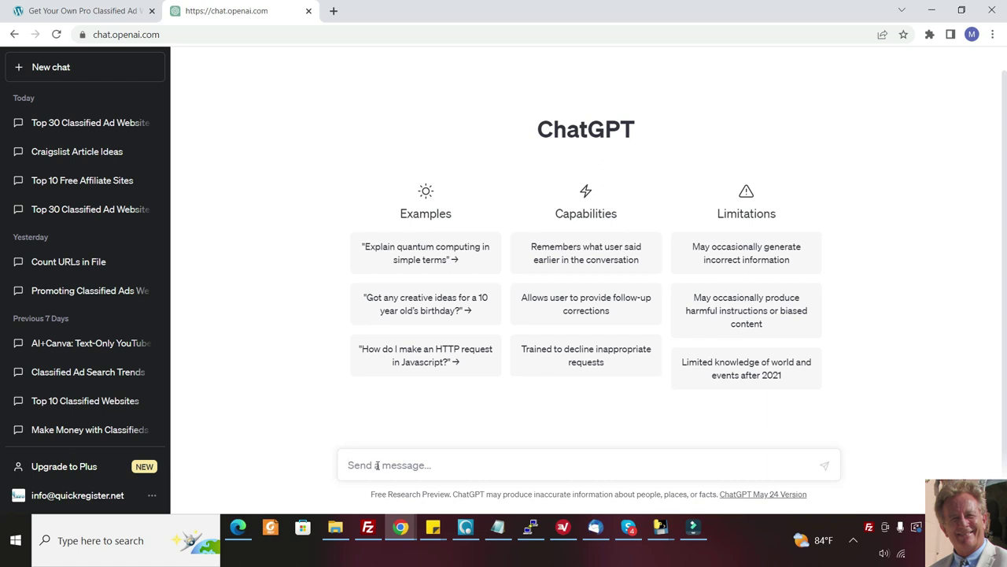
# Step: Paste the Craigslist Alternatives prompt, insert 'blog post' and 'article' around 'list', and send it
pyautogui.write('Create a list of Craigslist Alternatives discuss the benefits of using TheFreeAdForum.com as a Craigslist Alternative')
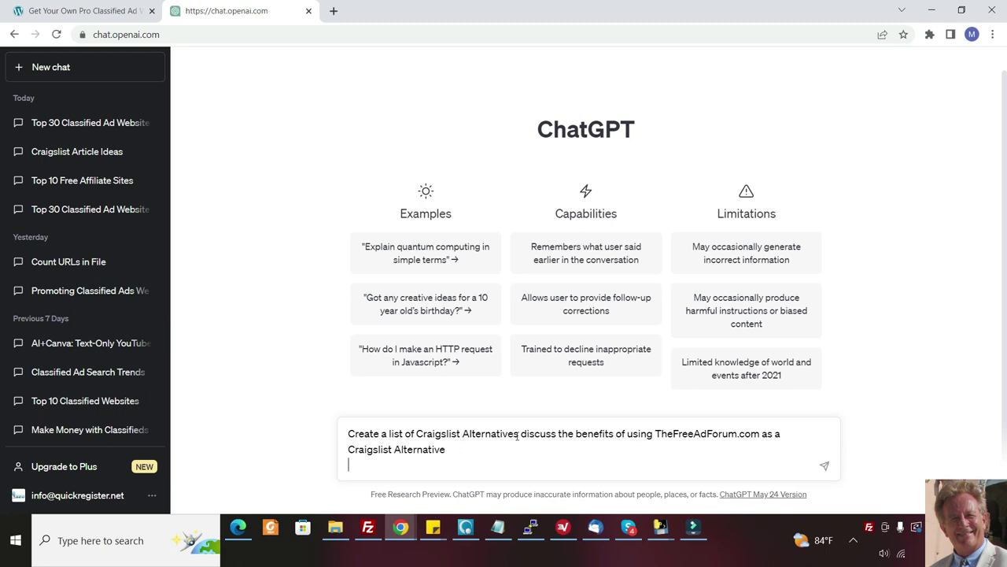
pyautogui.moveTo(520, 434); pyautogui.dragTo(417, 433)
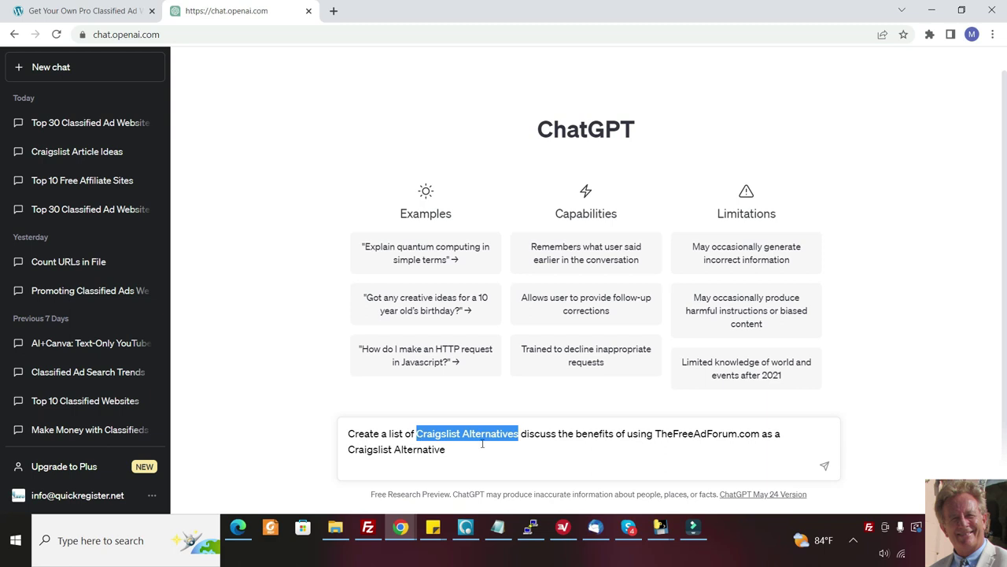
pyautogui.click(559, 456)
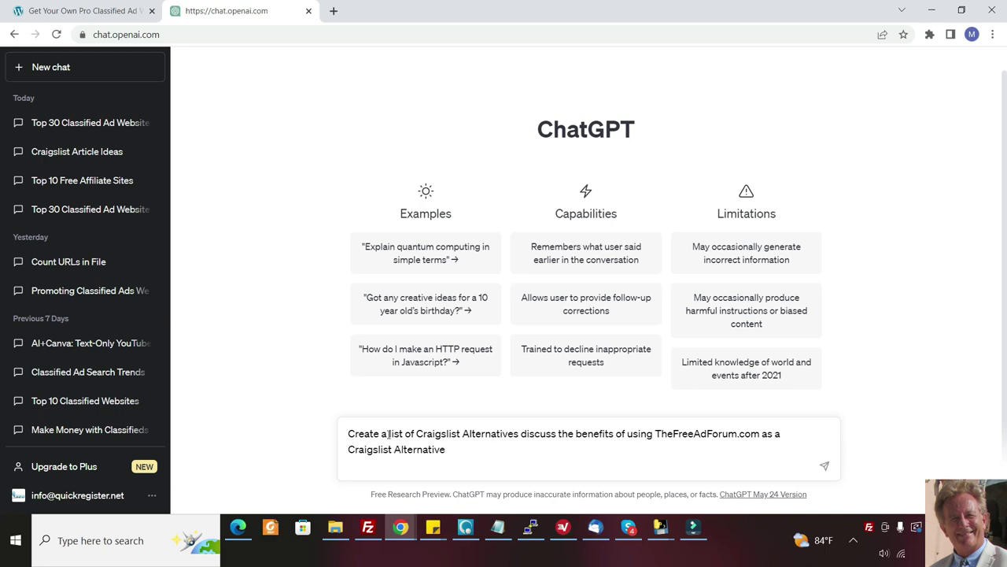
pyautogui.click(388, 432)
pyautogui.write('blog post')
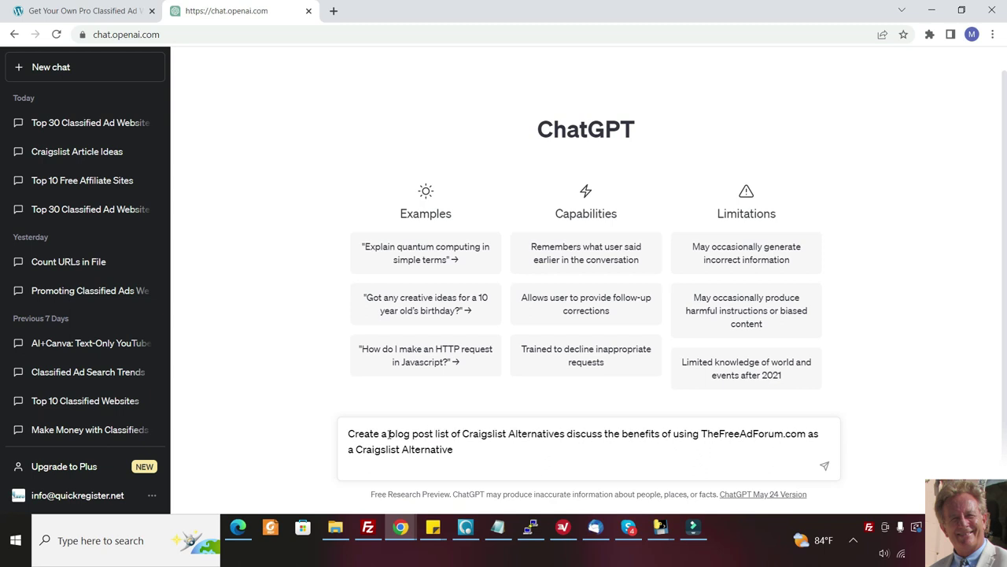
pyautogui.click(450, 434)
pyautogui.write('article')
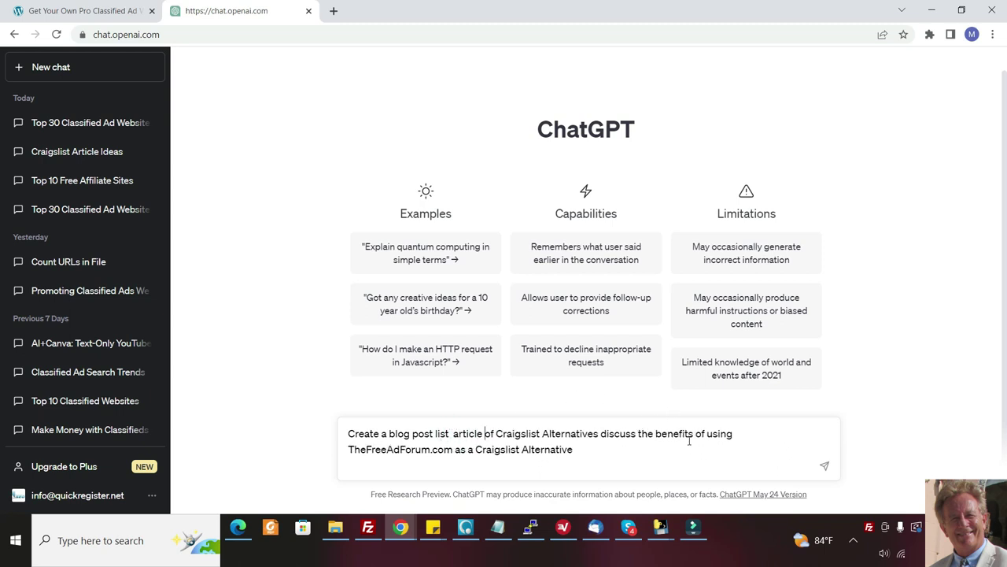
pyautogui.click(824, 465)
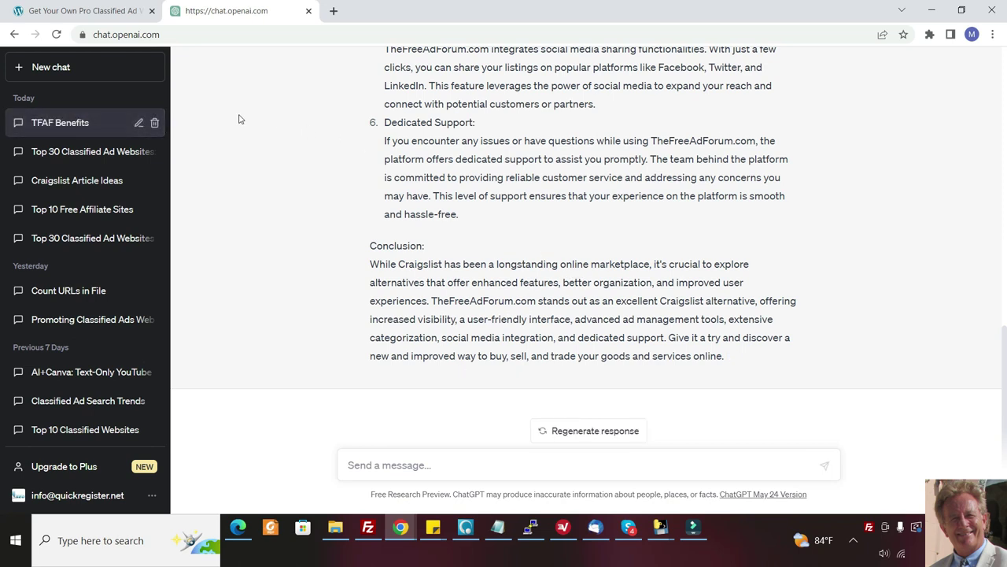
# Step: Copy the first idea's title from the Craigslist Article Ideas conversation
pyautogui.click(111, 185)
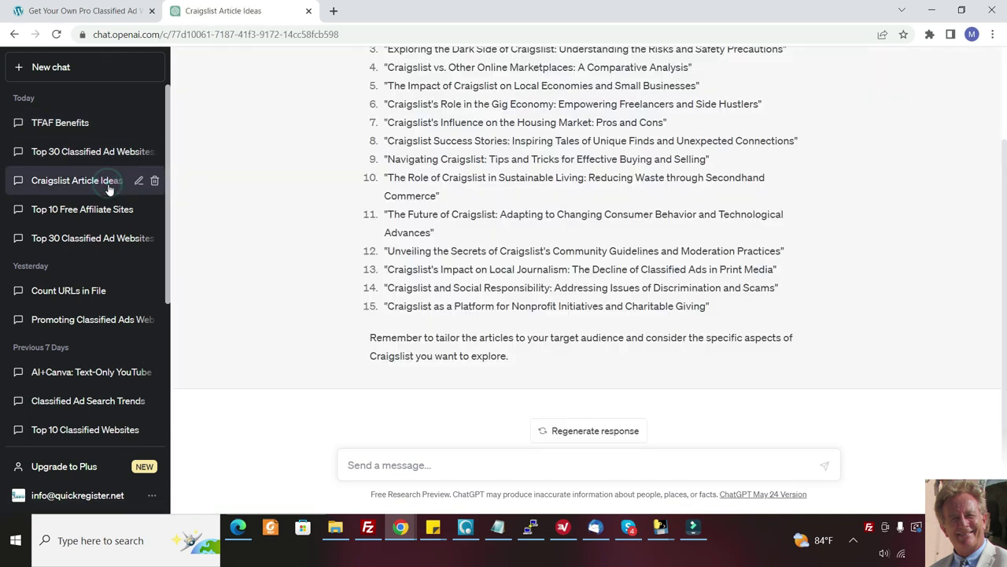
pyautogui.moveTo(1001, 413); pyautogui.dragTo(1, 380)
pyautogui.moveTo(1004, 213); pyautogui.dragTo(1004, 188)
pyautogui.click(964, 69)
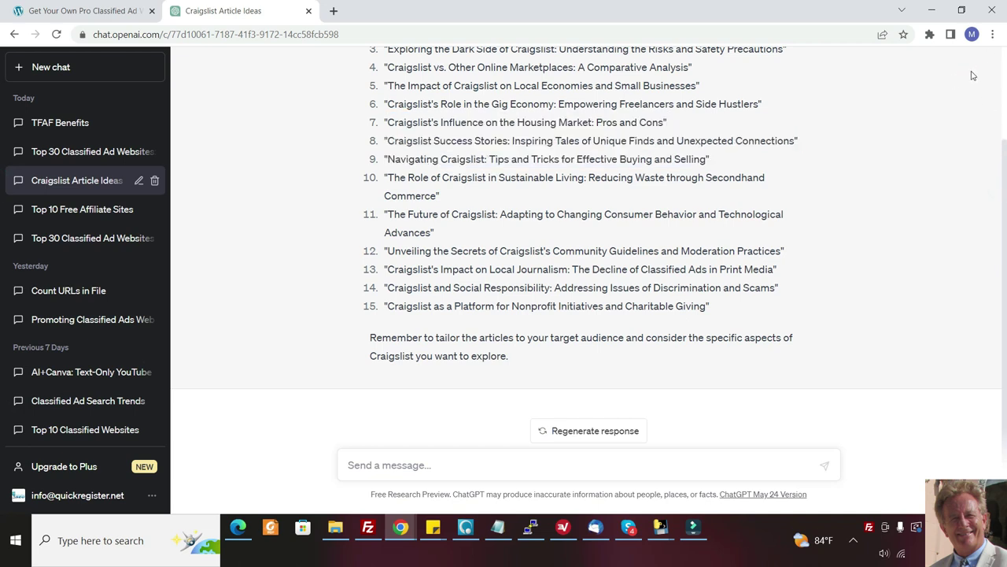
pyautogui.click(996, 81)
pyautogui.moveTo(993, 340); pyautogui.dragTo(1006, 258)
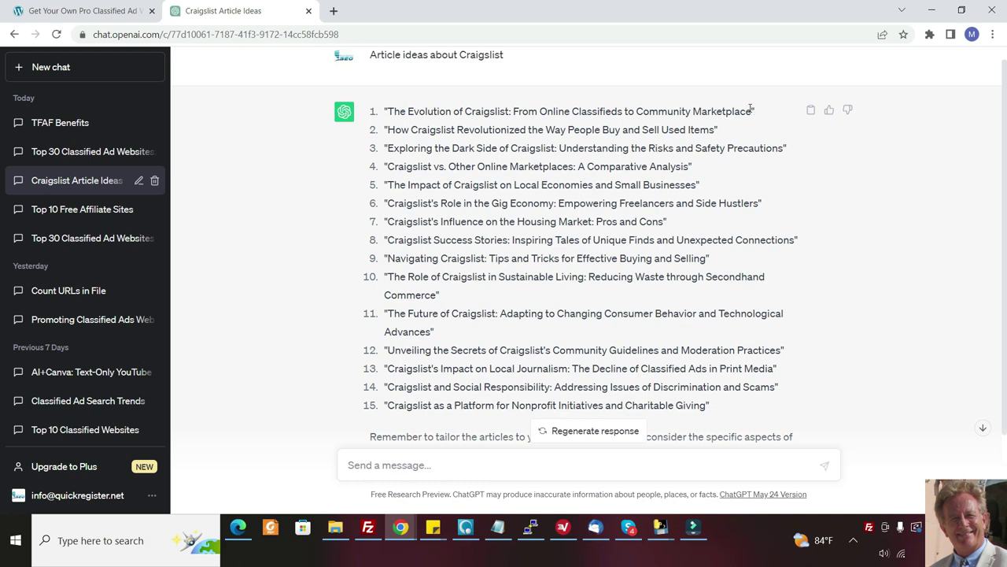
pyautogui.moveTo(751, 112); pyautogui.dragTo(387, 111)
pyautogui.rightClick(407, 111)
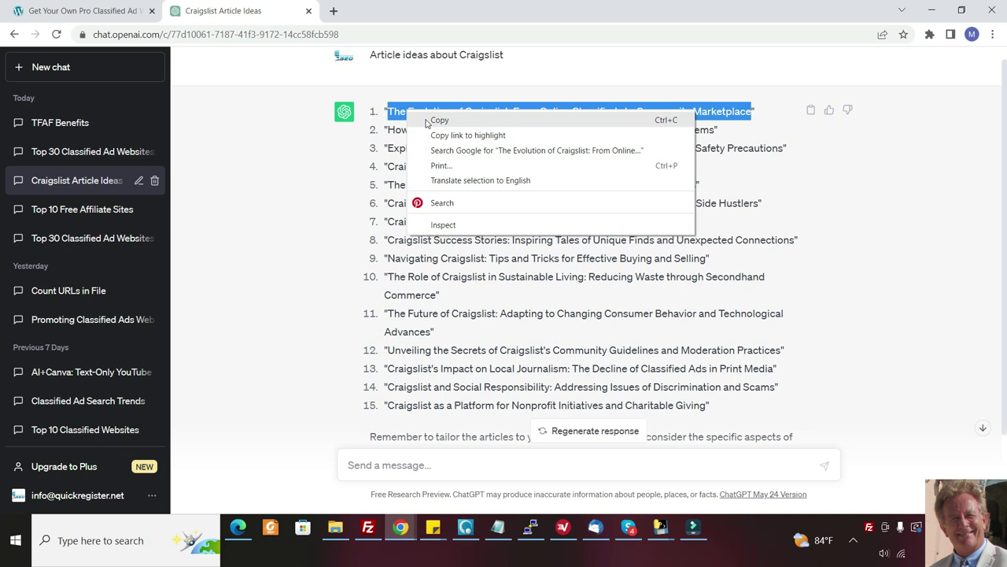
pyautogui.click(428, 122)
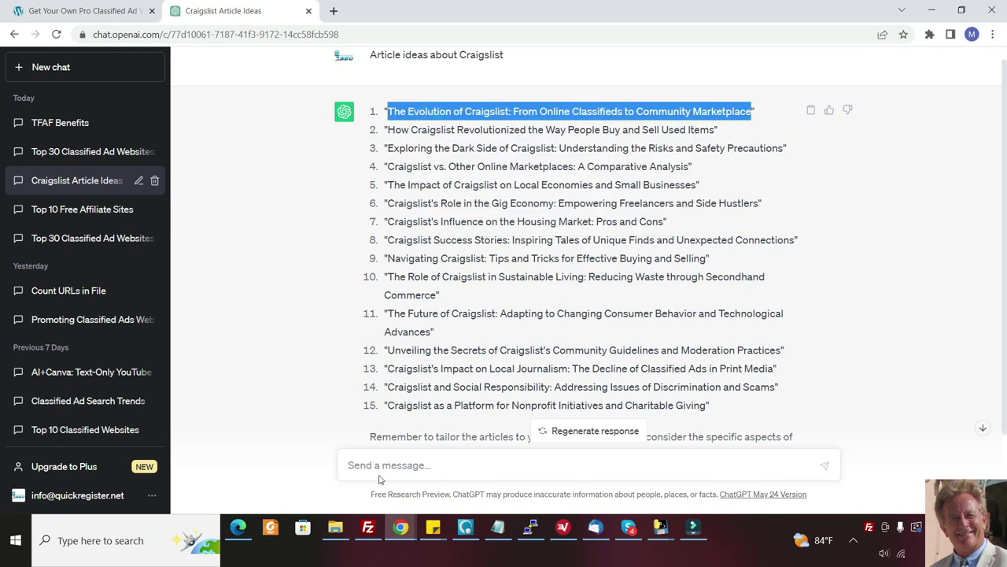
# Step: Send a prompt asking for a blog post on that title that mentions TheFreeAdForum
pyautogui.click(373, 467)
pyautogui.hotkey('ctrl', 'v')
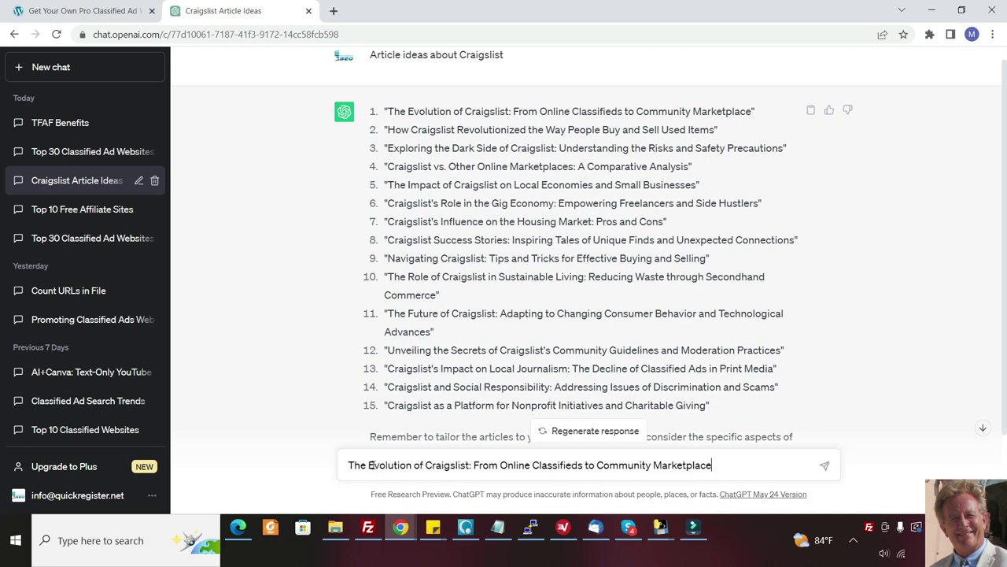
pyautogui.write('metnion TheFreeAdForum favorably')
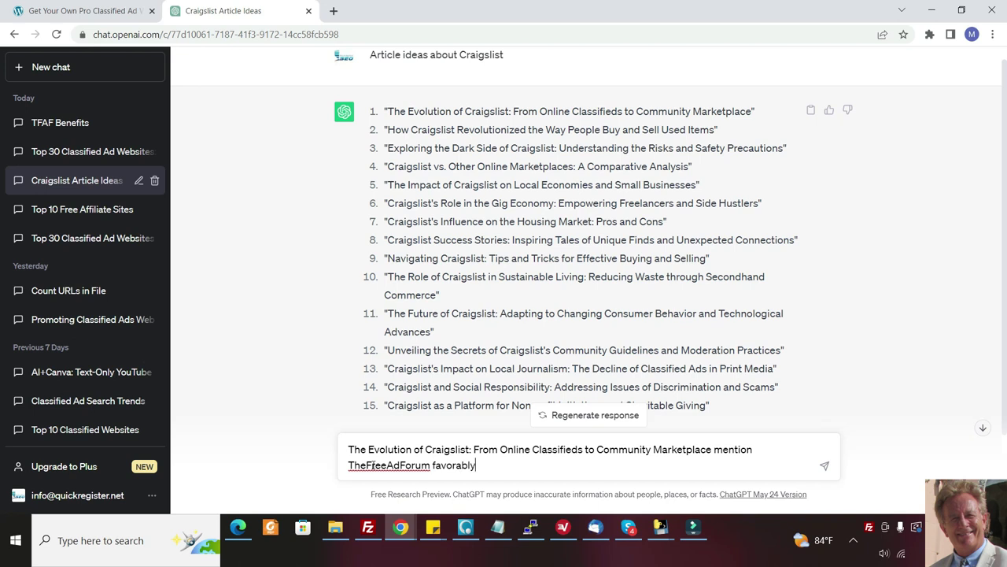
pyautogui.write(' article')
pyautogui.write('Create a')
pyautogui.write(' blog post')
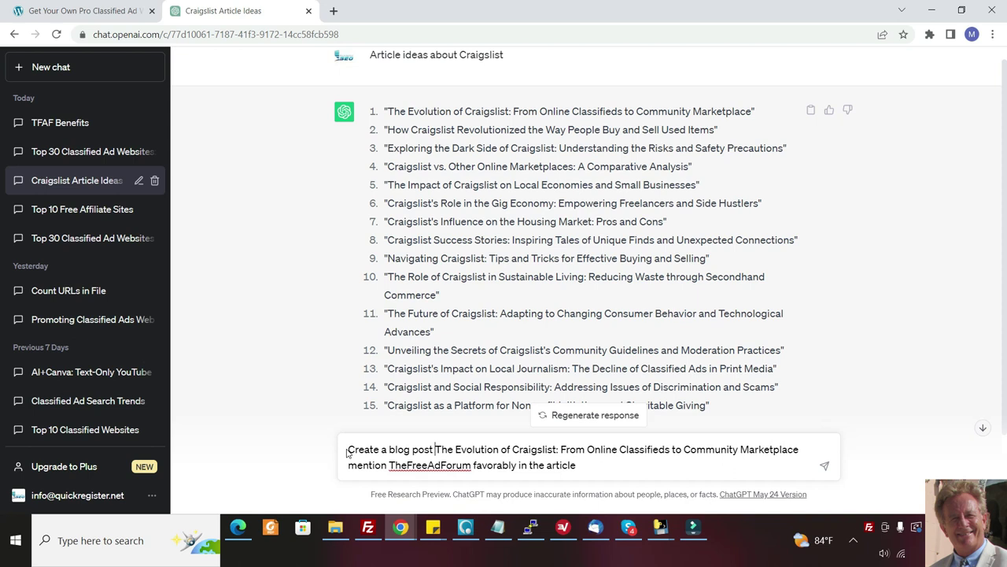
pyautogui.write(' about')
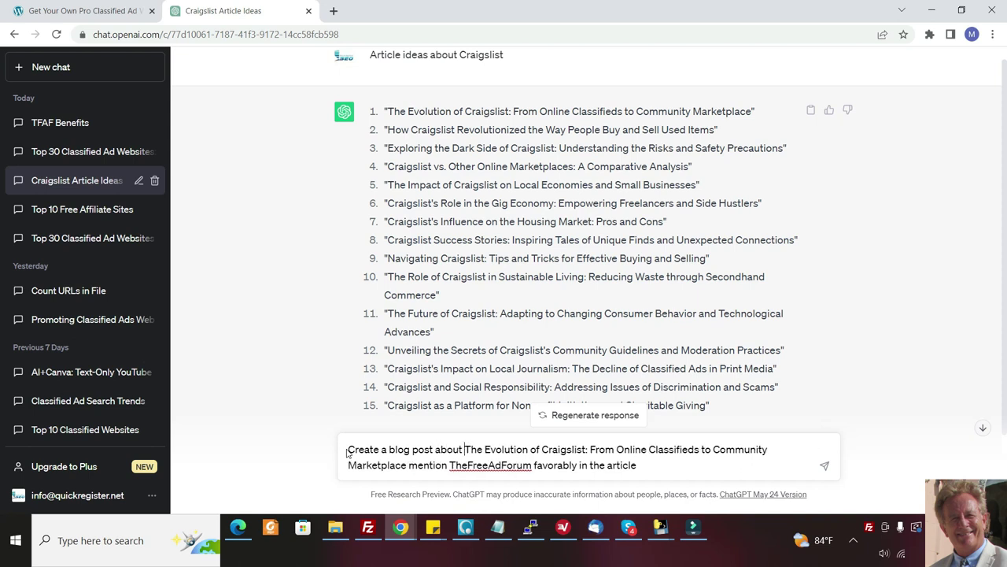
pyautogui.click(824, 465)
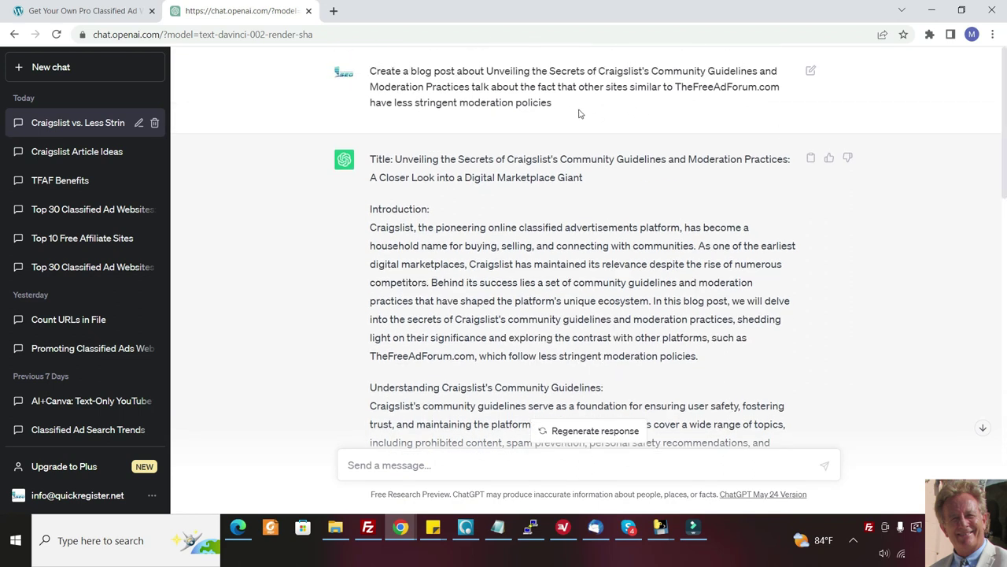
# Step: Review the guidelines post, highlighting TheFreeAdForum.com in its conclusion, then reopen Craigslist Article Ideas
pyautogui.moveTo(578, 109); pyautogui.dragTo(373, 71)
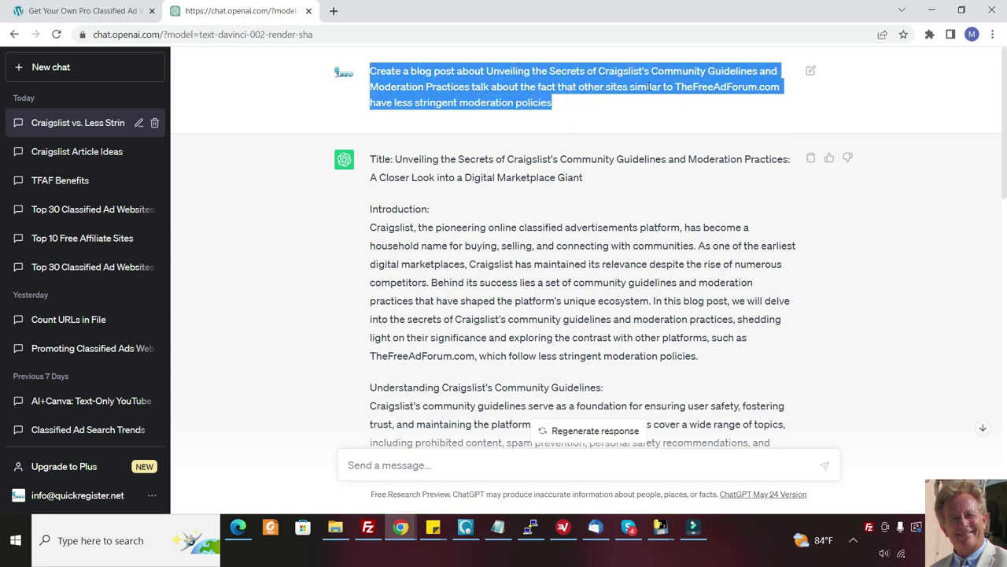
pyautogui.scroll(-3, 952, 128)
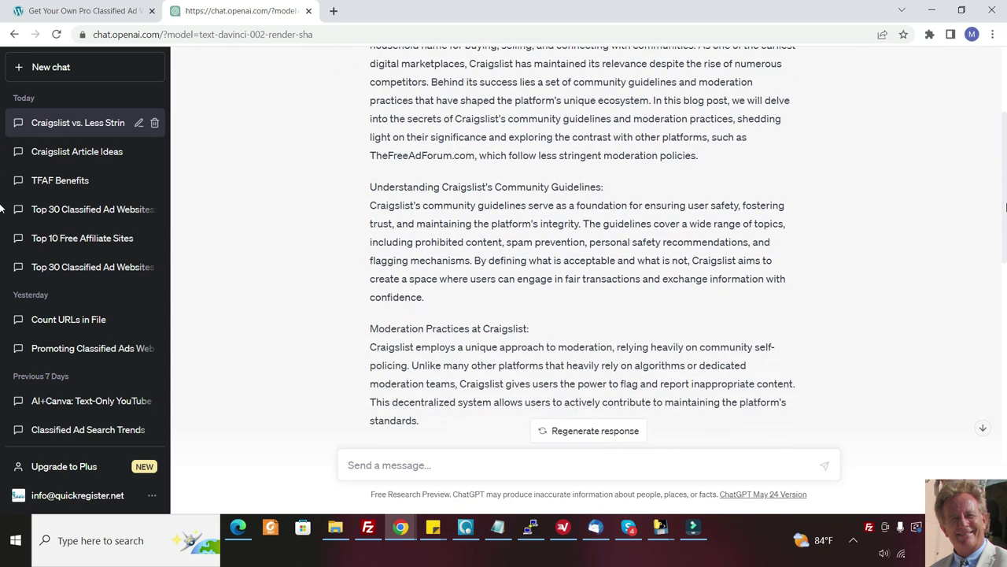
pyautogui.moveTo(1006, 221); pyautogui.dragTo(1005, 454)
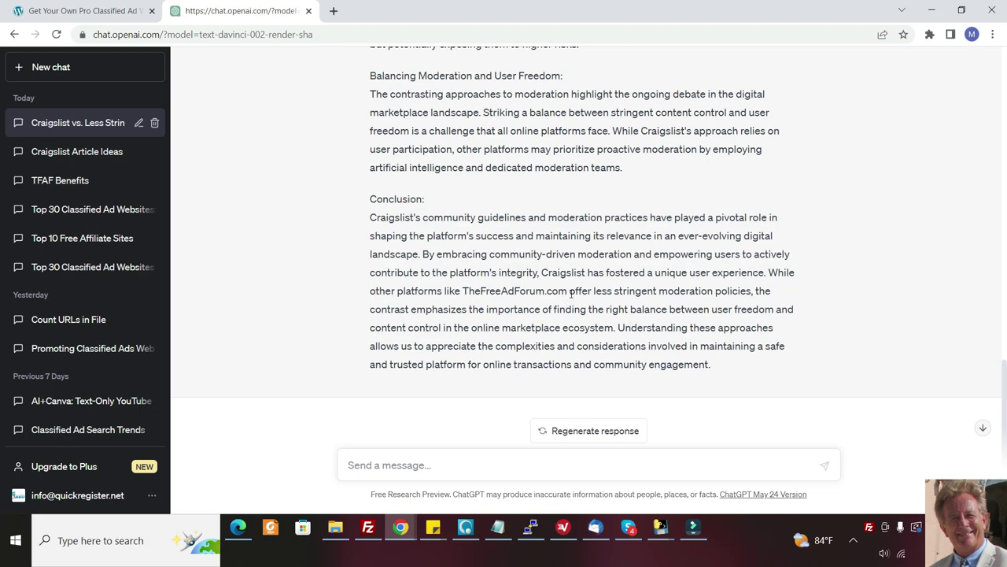
pyautogui.moveTo(569, 292); pyautogui.dragTo(471, 290)
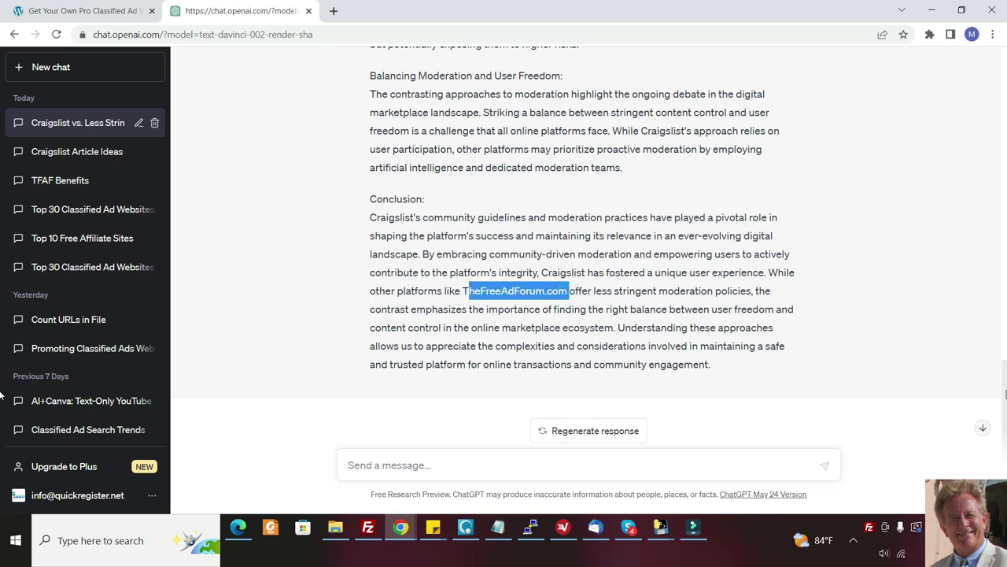
pyautogui.scroll(15, 971, 359)
pyautogui.scroll(-1, 991, 93)
pyautogui.scroll(-1, 2, 112)
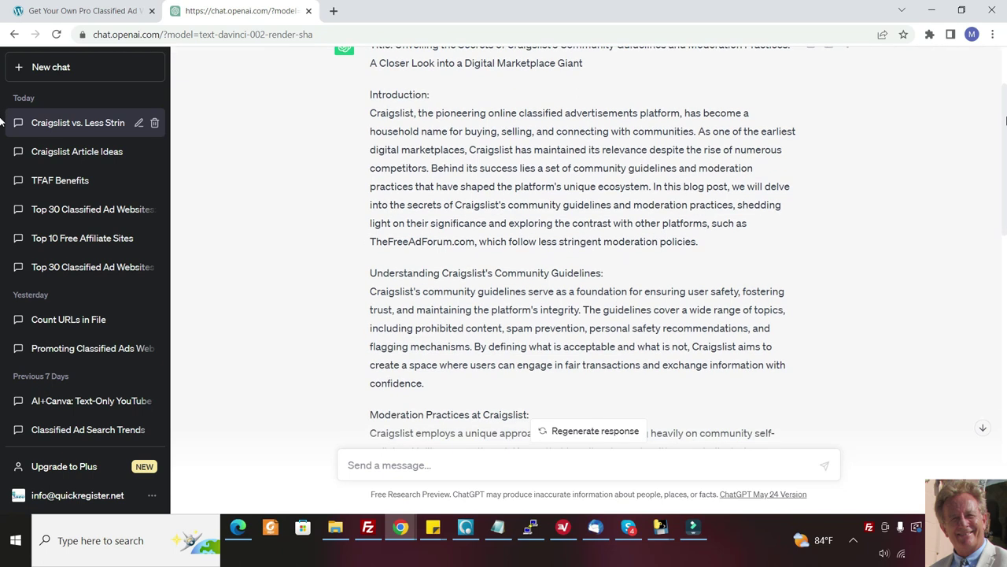
pyautogui.scroll(2, 2, 120)
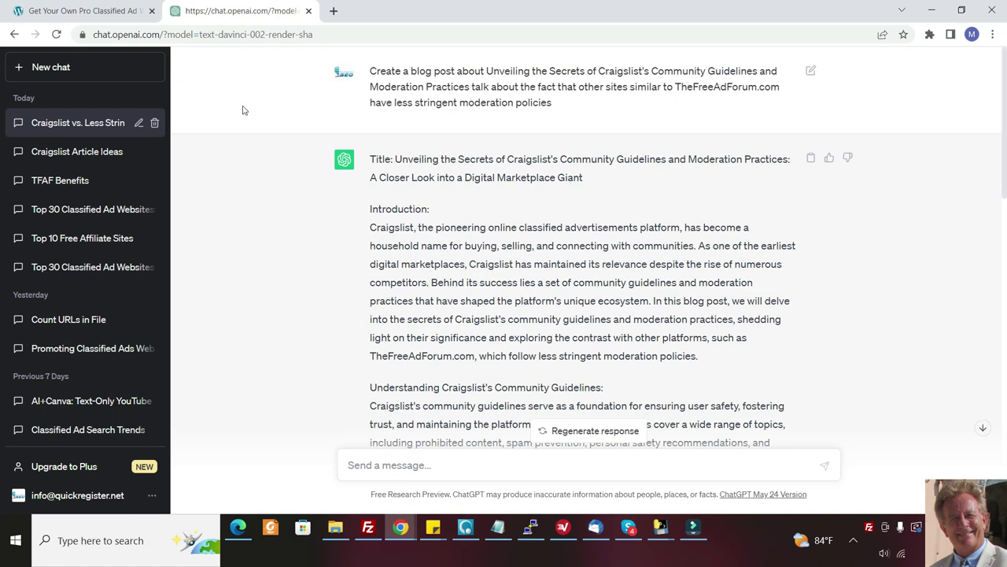
pyautogui.click(70, 156)
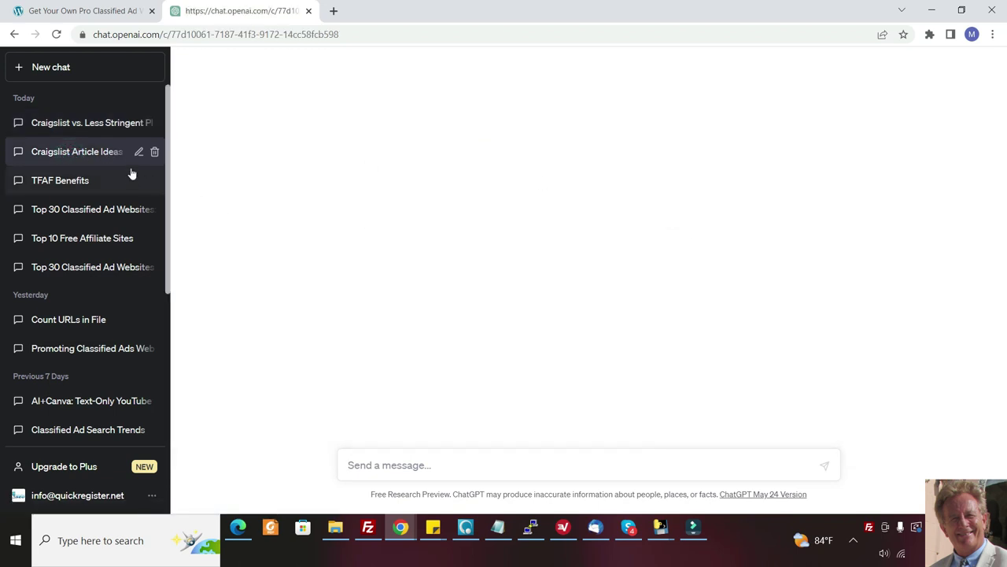
# Step: Copy the top-10 free affiliate-offer sites prompt from Notepad into a new chat
pyautogui.click(107, 156)
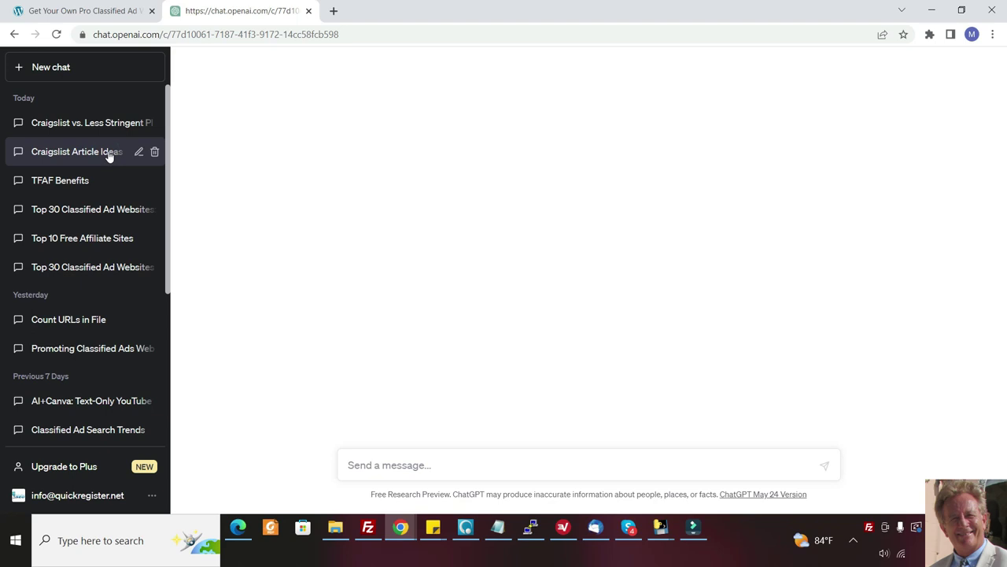
pyautogui.click(139, 152)
pyautogui.hotkey('alt', 'Tab')
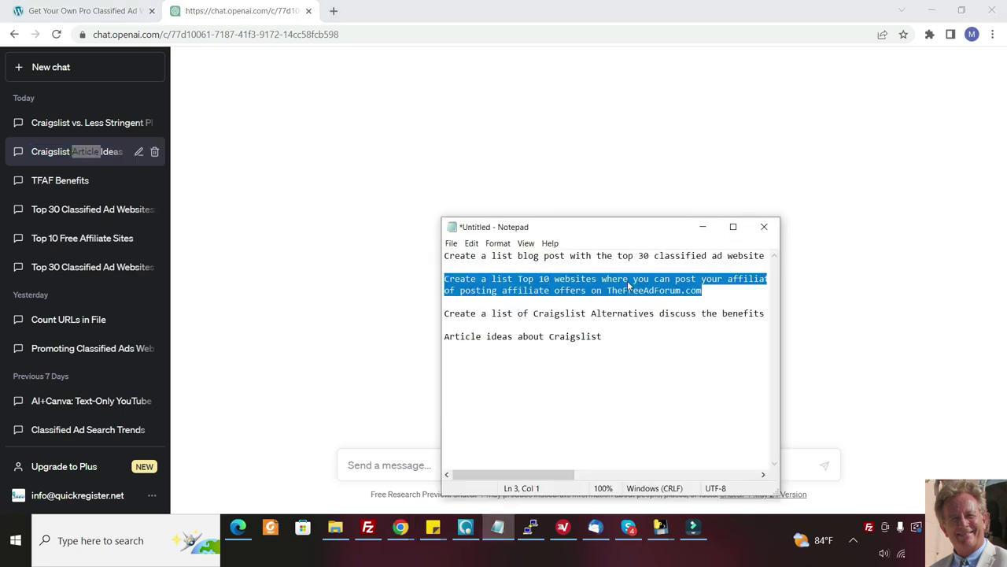
pyautogui.rightClick(629, 283)
pyautogui.click(656, 319)
pyautogui.click(61, 68)
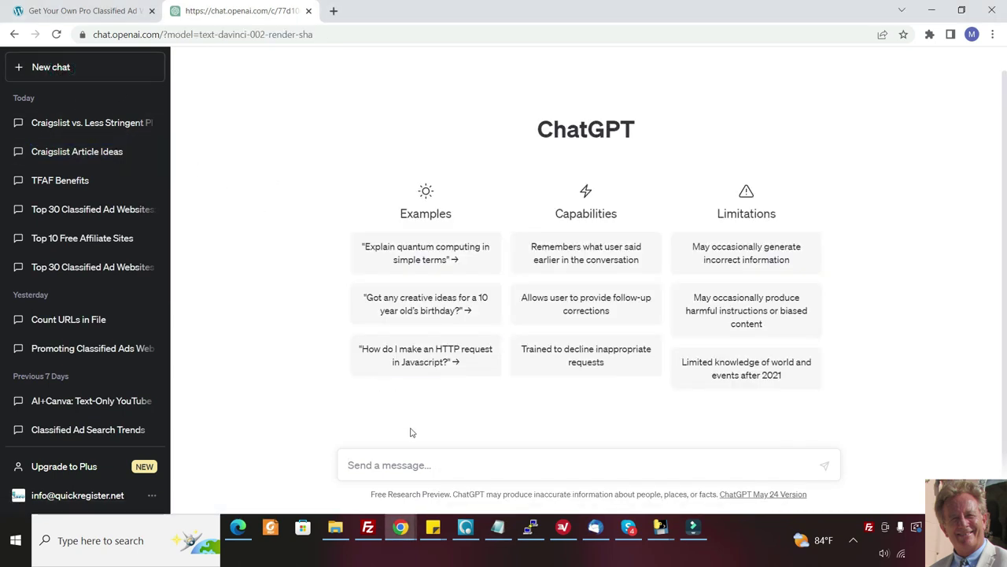
pyautogui.click(381, 465)
pyautogui.hotkey('ctrl', 'v')
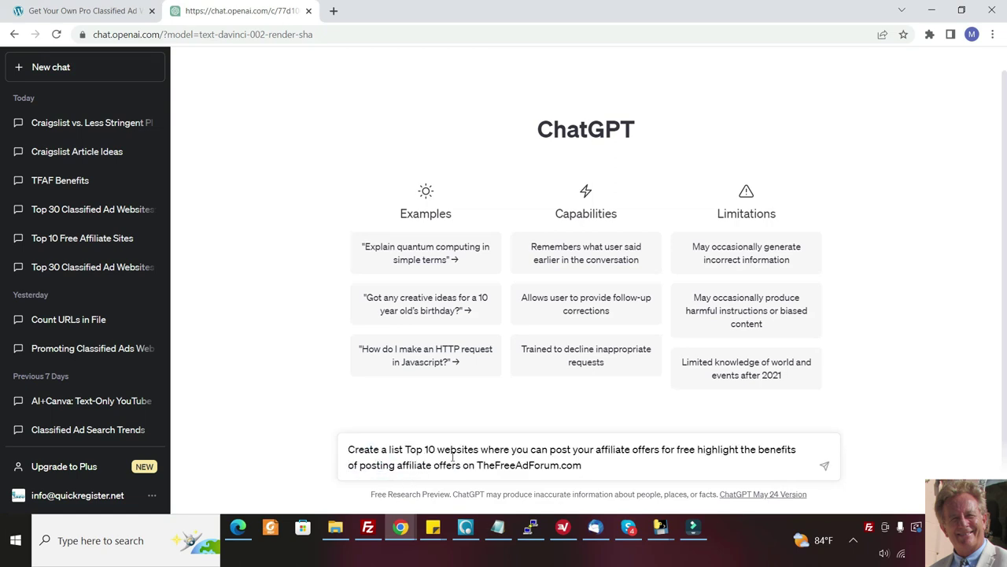